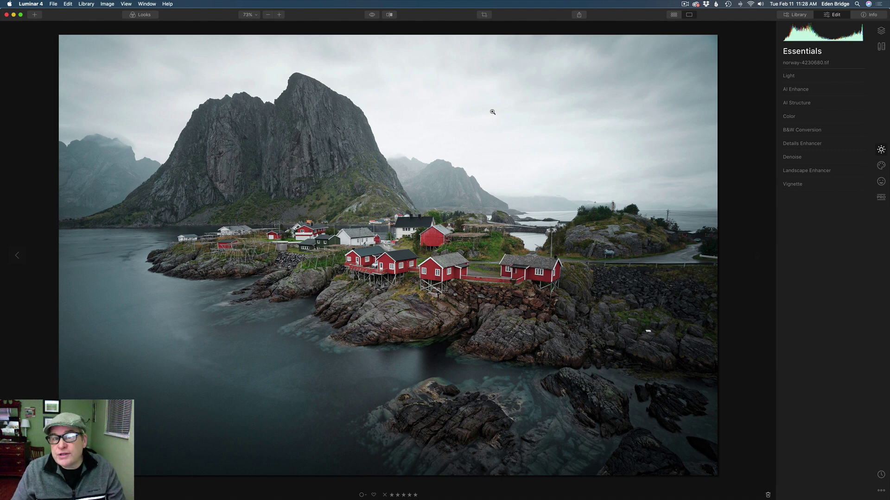
Step: Replace the overcast sky with the Dramatic Sky 3 preset using AI Sky Replacement
{"action": "left_click", "coordinate": [880, 167]}
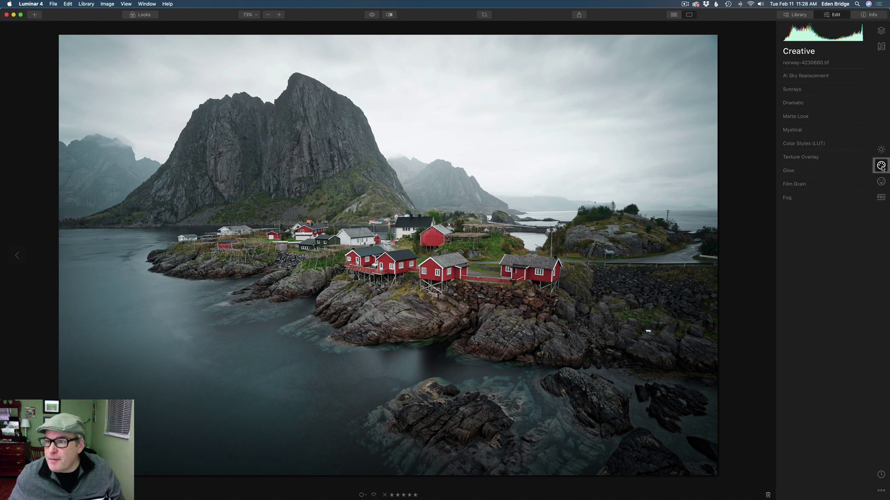
{"action": "left_click", "coordinate": [821, 76]}
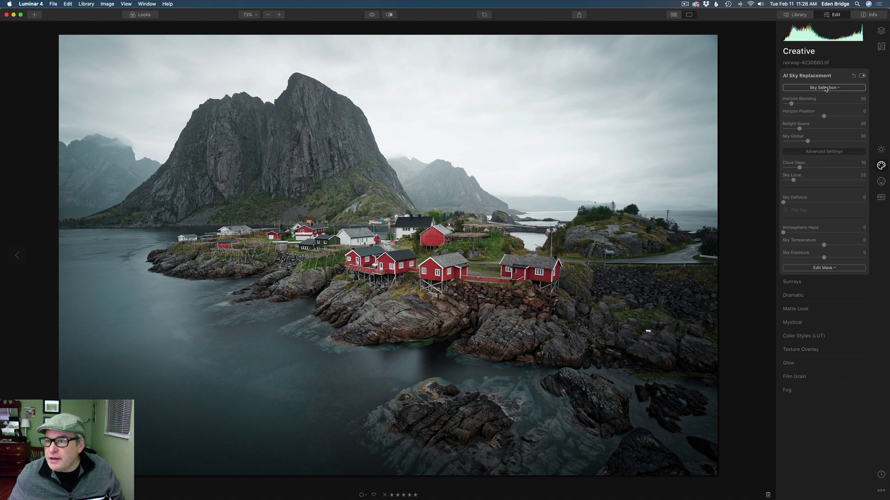
{"action": "left_click", "coordinate": [822, 88]}
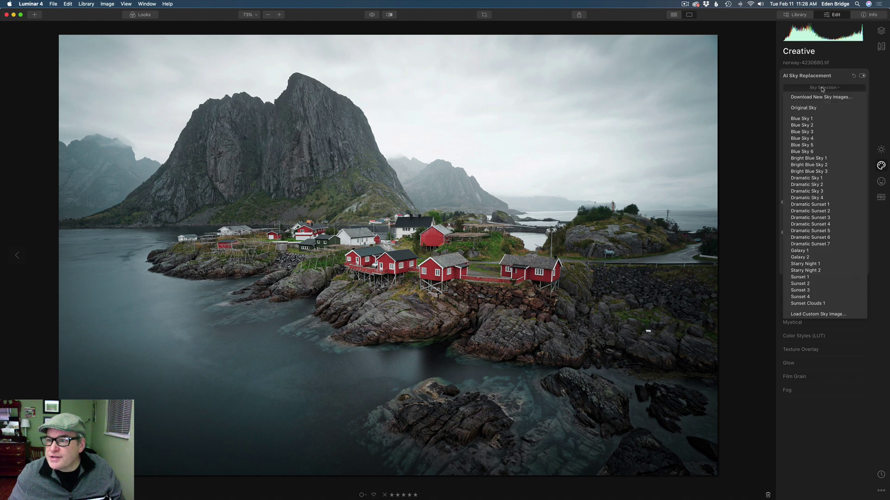
{"action": "left_click", "coordinate": [816, 191]}
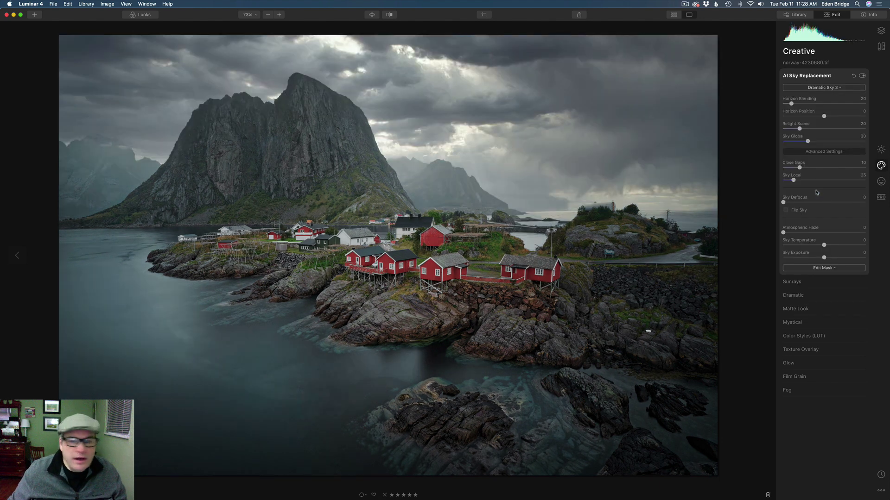
Step: Set the replacement sky's Horizon Position to 10 and its Horizon Blending to about 92
{"action": "left_click", "coordinate": [534, 200]}
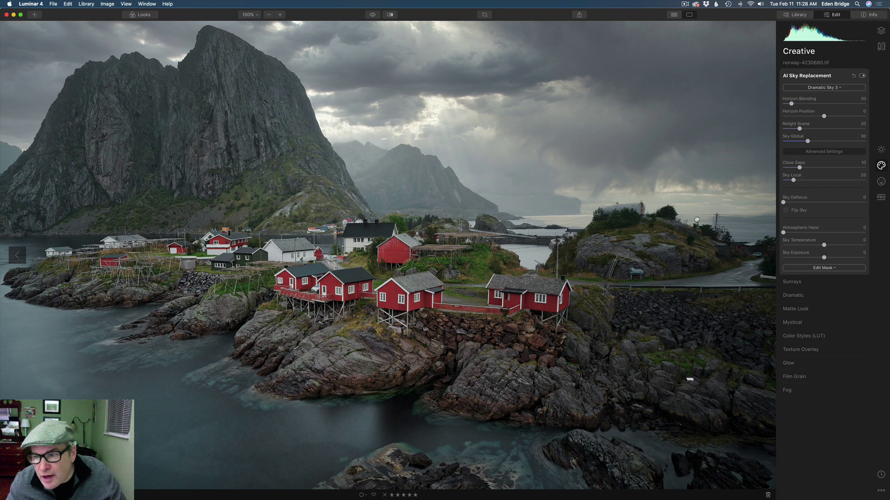
{"action": "left_click_drag", "start_coordinate": [262, 172], "coordinate": [393, 175]}
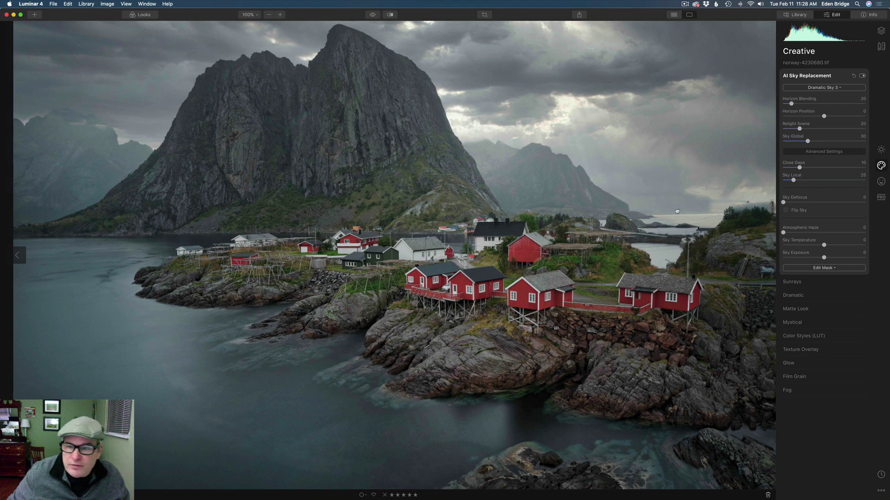
{"action": "left_click_drag", "start_coordinate": [676, 212], "coordinate": [529, 194]}
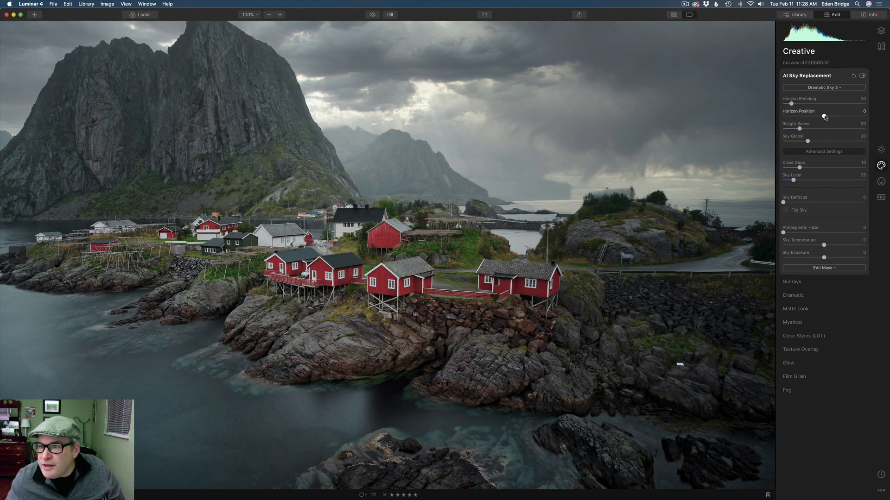
{"action": "left_click_drag", "start_coordinate": [824, 116], "coordinate": [828, 116]}
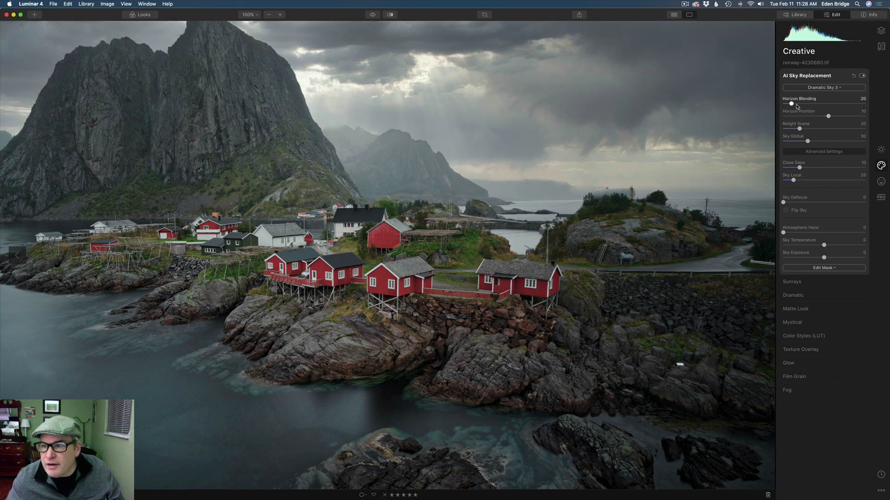
{"action": "left_click_drag", "start_coordinate": [791, 104], "coordinate": [822, 108]}
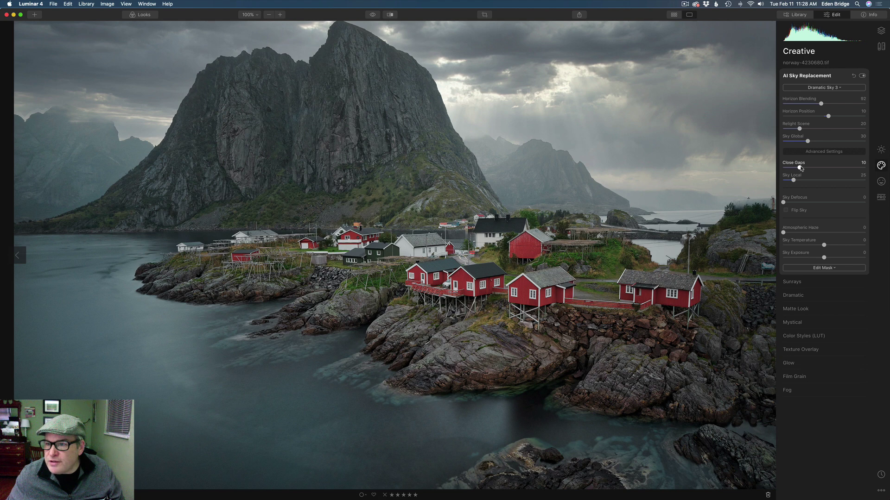
Step: Set Close Gaps to 25 for the replaced sky and compare the image with and without the sky replacement
{"action": "left_click_drag", "start_coordinate": [801, 169], "coordinate": [826, 168]}
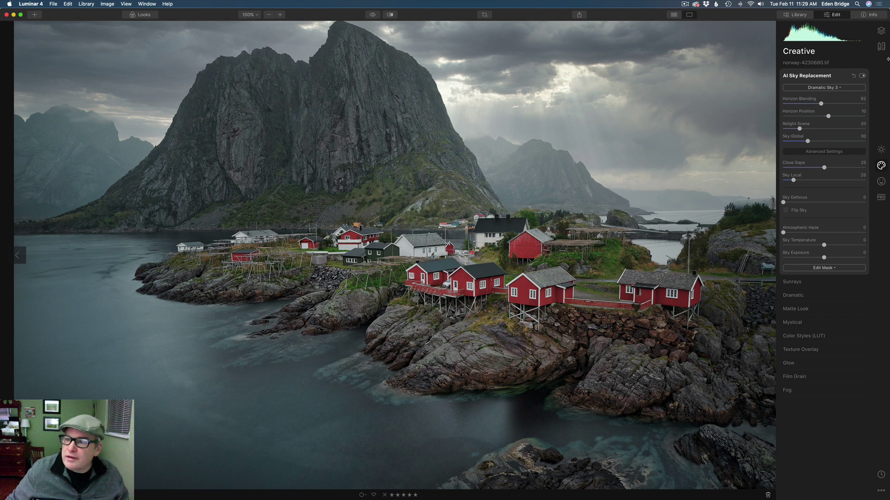
{"action": "left_click", "coordinate": [862, 76]}
{"action": "left_click", "coordinate": [862, 76]}
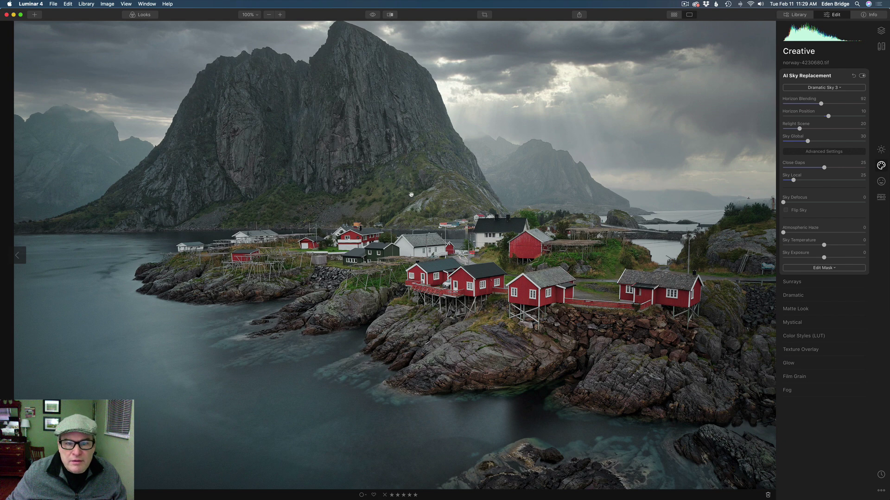
{"action": "key", "text": "super+0"}
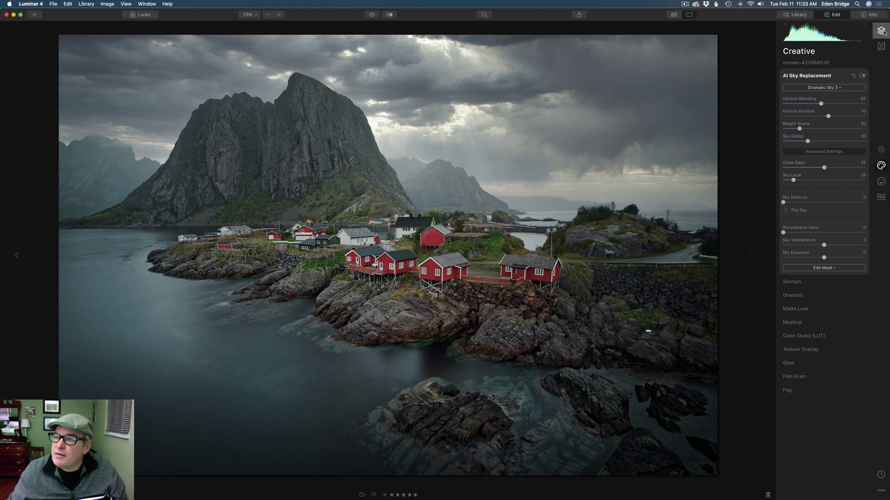
Step: Enhance the photo with AI Enhance, setting AI Accent to 51 and AI Sky Enhancer to 66
{"action": "left_click", "coordinate": [881, 150]}
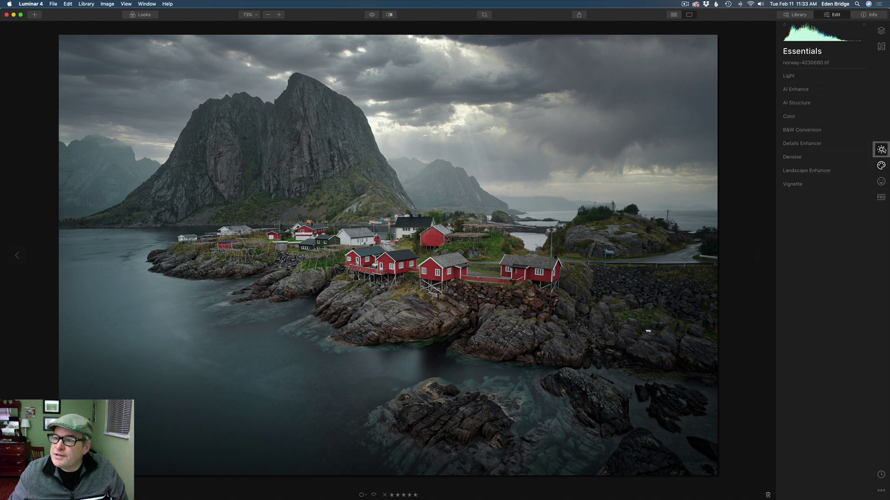
{"action": "left_click", "coordinate": [814, 91]}
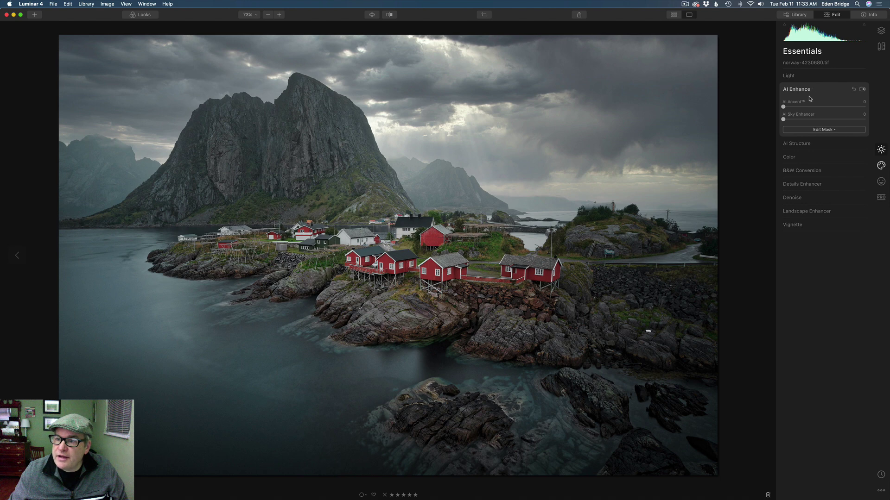
{"action": "left_click_drag", "start_coordinate": [786, 108], "coordinate": [830, 110]}
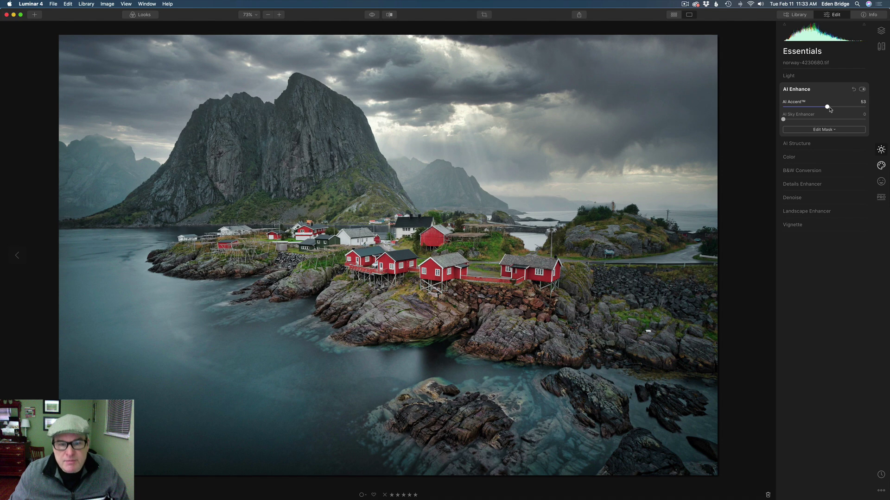
{"action": "mouse_move", "coordinate": [830, 110]}
{"action": "left_mouse_down"}
{"action": "mouse_move", "coordinate": [808, 121]}
{"action": "mouse_move", "coordinate": [842, 122]}
{"action": "left_mouse_up"}
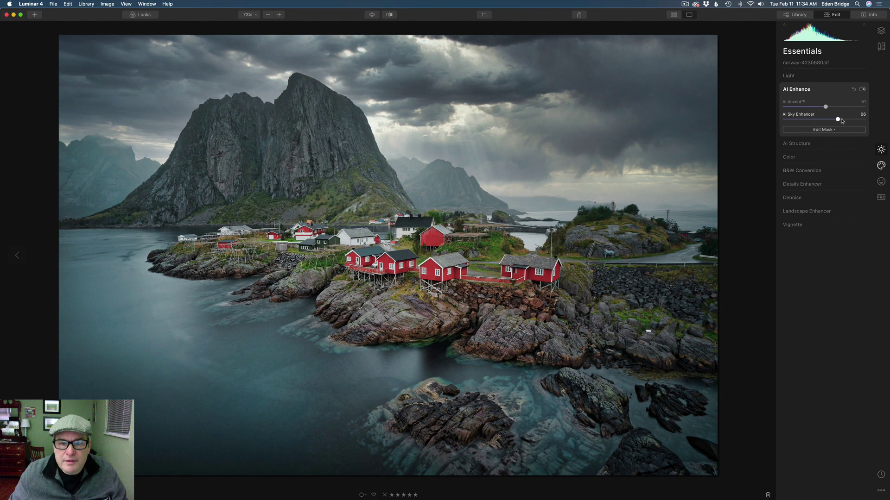
Step: Bring out the scene's detail by setting the AI Structure amount to 44
{"action": "left_click", "coordinate": [837, 145]}
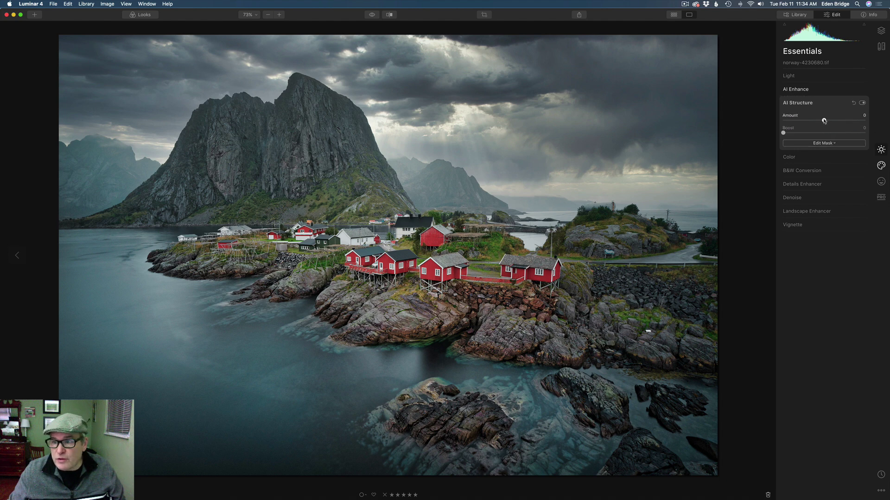
{"action": "left_click_drag", "start_coordinate": [824, 120], "coordinate": [832, 122]}
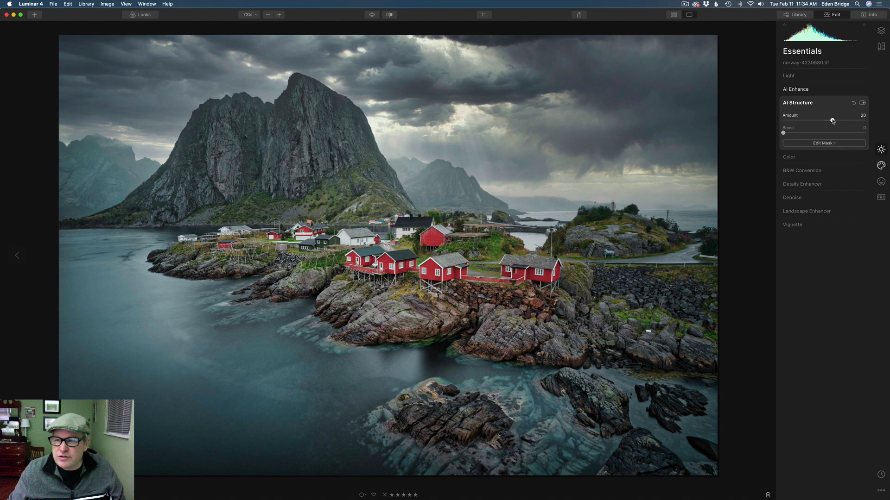
{"action": "left_click_drag", "start_coordinate": [833, 121], "coordinate": [843, 123]}
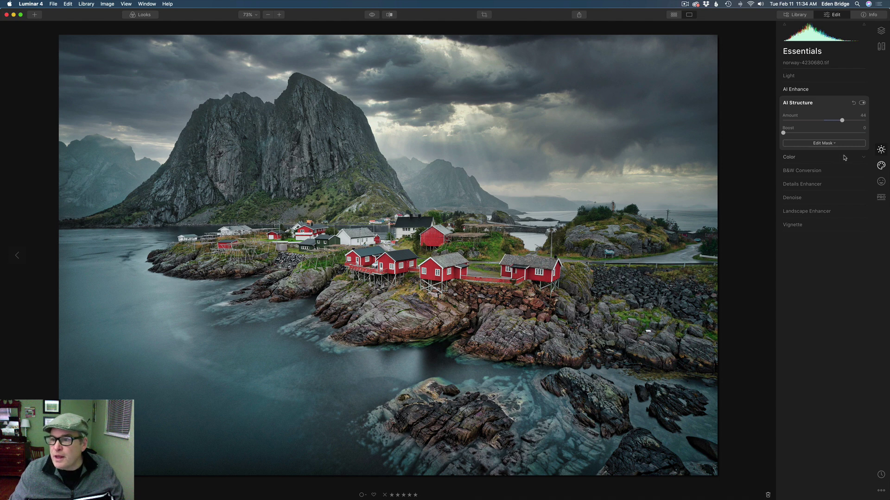
Step: Convert the photo to black and white and darken the red houses with a Red luminance of -59
{"action": "left_click", "coordinate": [816, 171]}
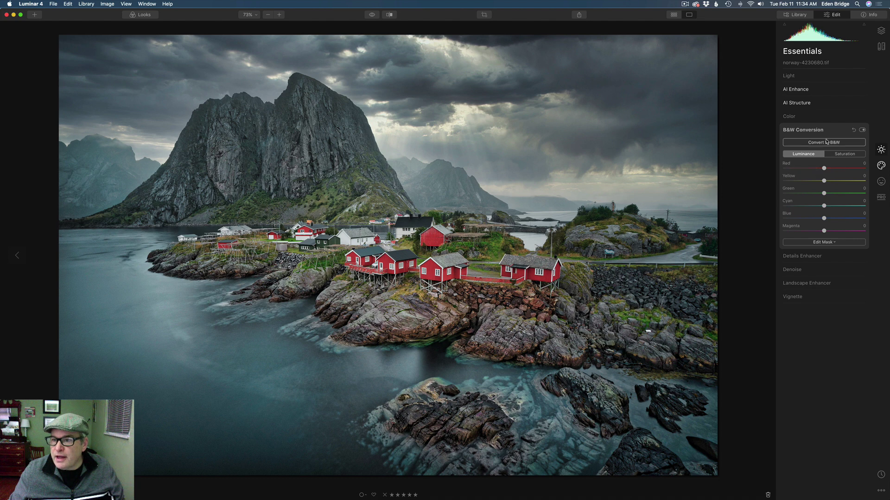
{"action": "left_click", "coordinate": [826, 144]}
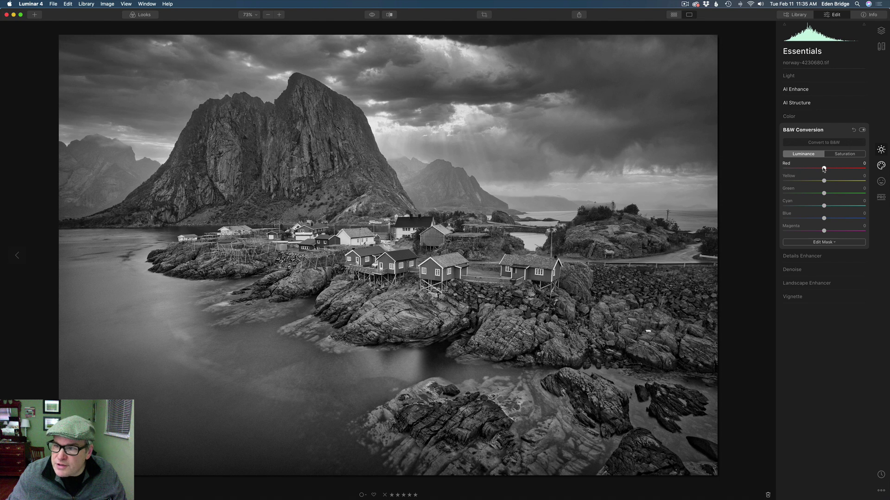
{"action": "left_click_drag", "start_coordinate": [823, 169], "coordinate": [801, 173]}
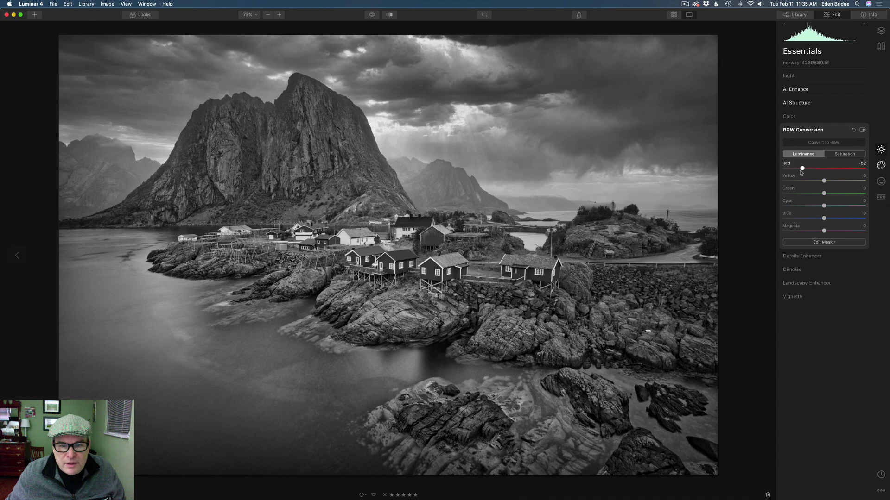
{"action": "left_click_drag", "start_coordinate": [801, 173], "coordinate": [799, 172]}
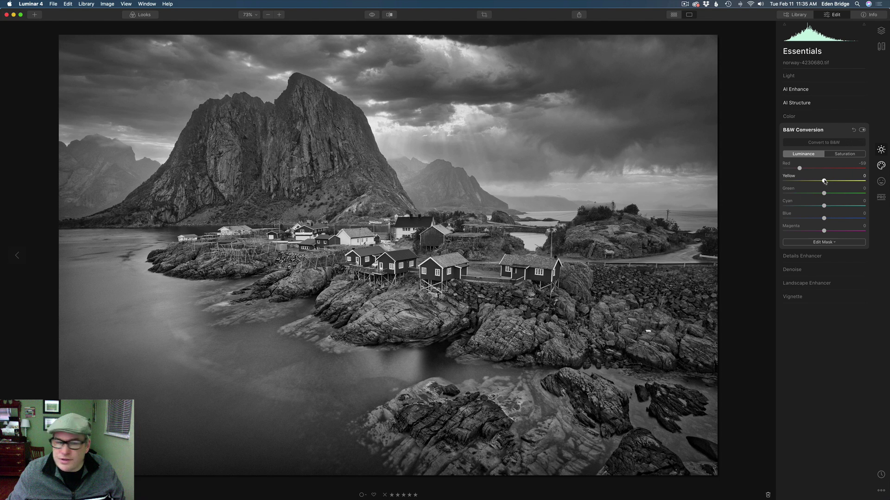
Step: Set the black-and-white luminance values to Yellow -67, Green 14, Cyan 27 and Blue -84
{"action": "mouse_move", "coordinate": [823, 180]}
{"action": "left_mouse_down"}
{"action": "mouse_move", "coordinate": [888, 187]}
{"action": "mouse_move", "coordinate": [788, 183]}
{"action": "mouse_move", "coordinate": [834, 182]}
{"action": "mouse_move", "coordinate": [810, 181]}
{"action": "left_mouse_up"}
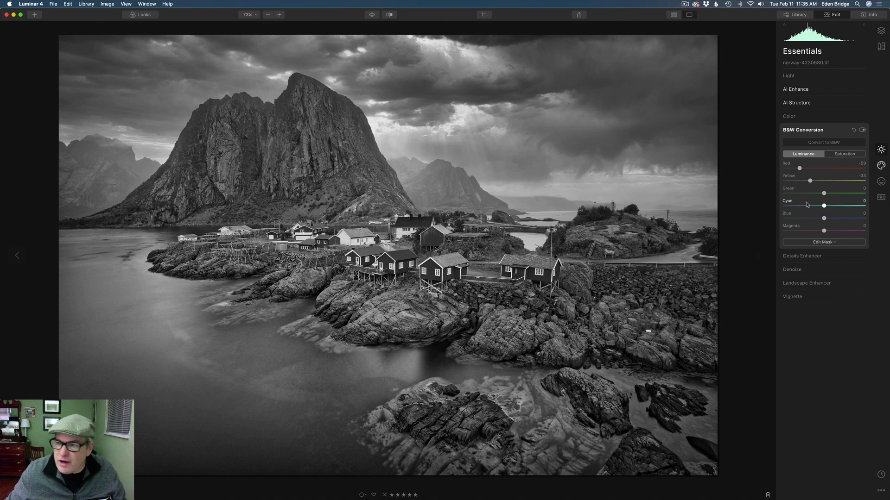
{"action": "left_click_drag", "start_coordinate": [810, 182], "coordinate": [829, 199]}
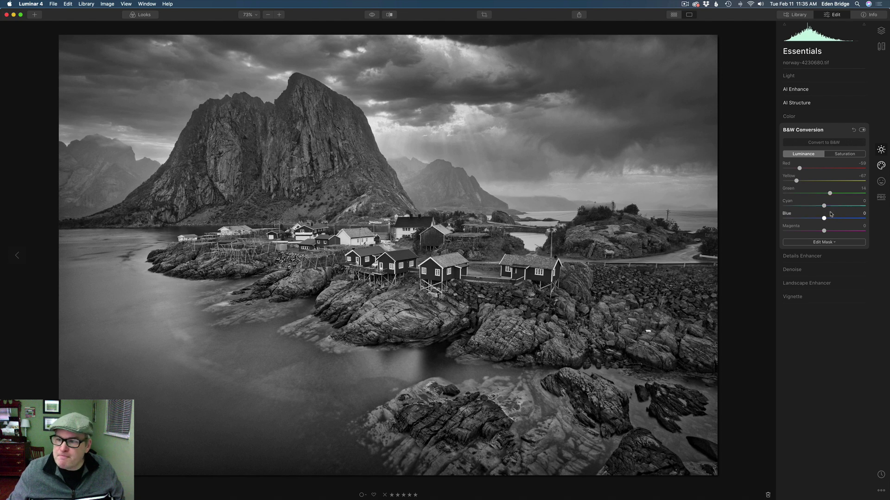
{"action": "left_click_drag", "start_coordinate": [824, 206], "coordinate": [792, 217]}
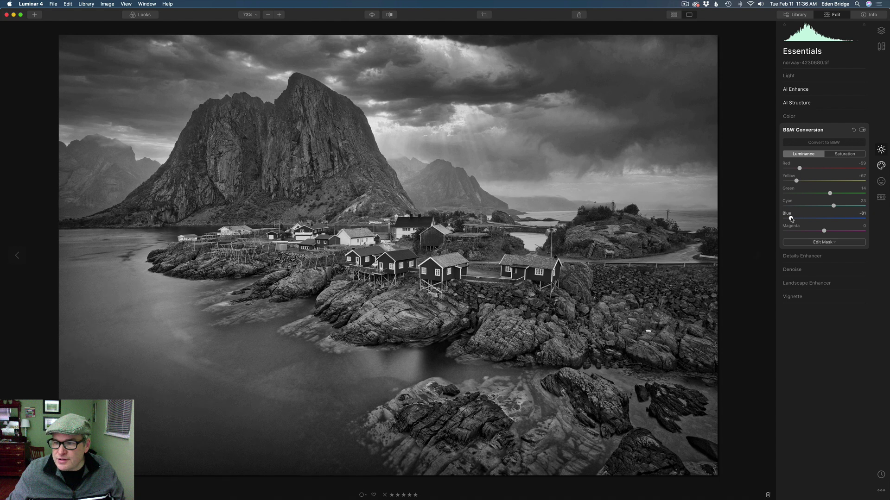
{"action": "left_click_drag", "start_coordinate": [791, 219], "coordinate": [854, 208]}
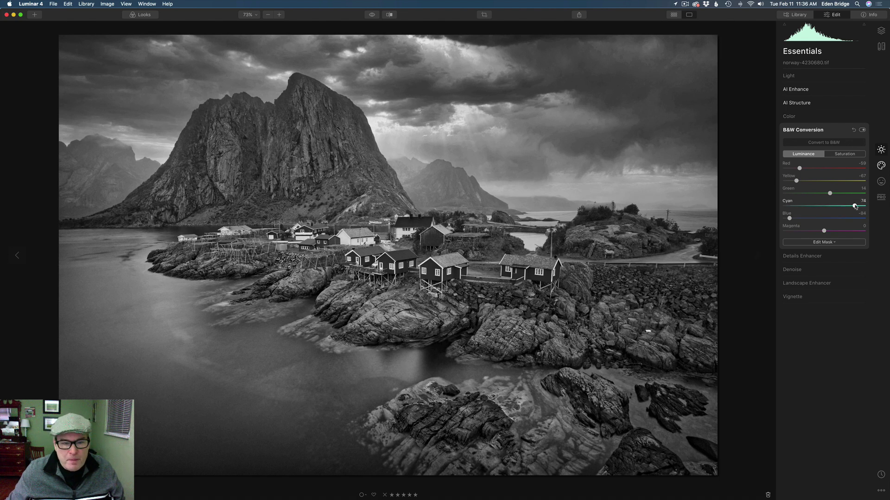
{"action": "left_click_drag", "start_coordinate": [855, 206], "coordinate": [836, 208]}
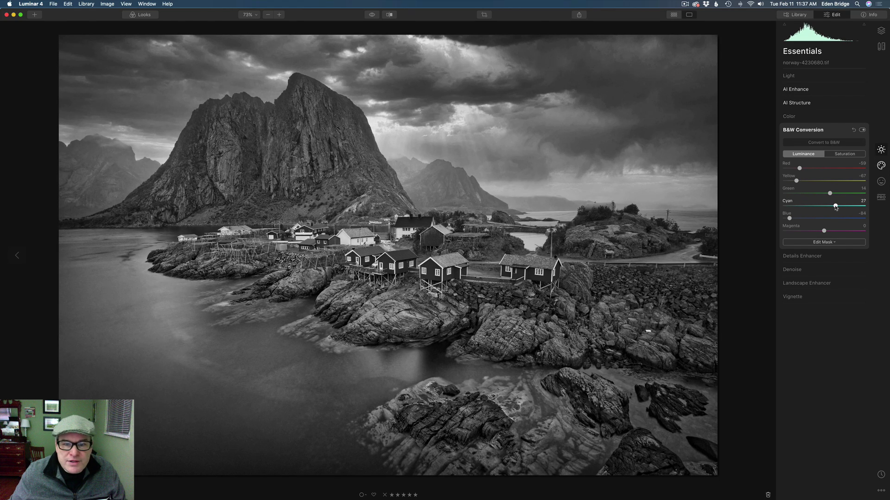
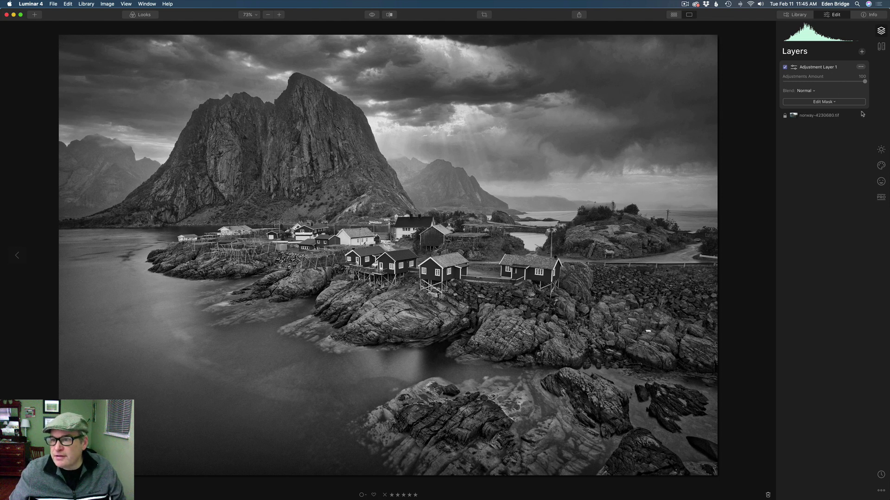
Step: Set Smart Contrast to 64 in the Light settings of Adjustment Layer 1
{"action": "left_click", "coordinate": [881, 150]}
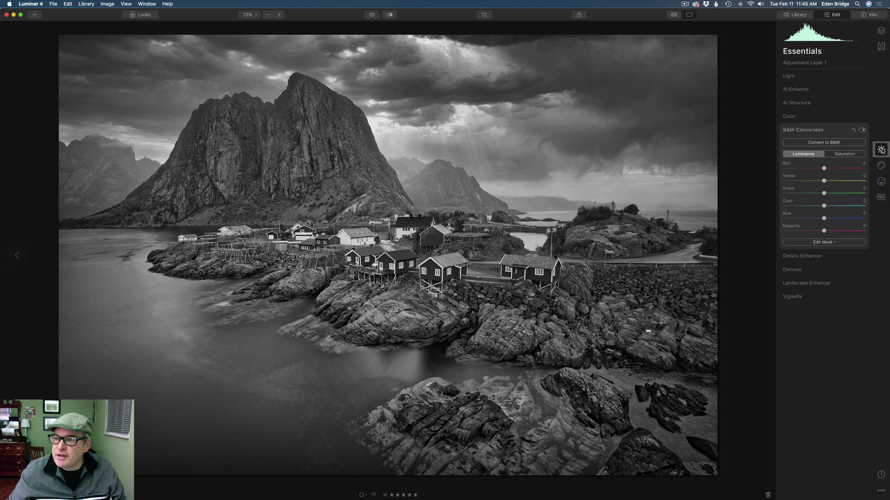
{"action": "left_click", "coordinate": [807, 77]}
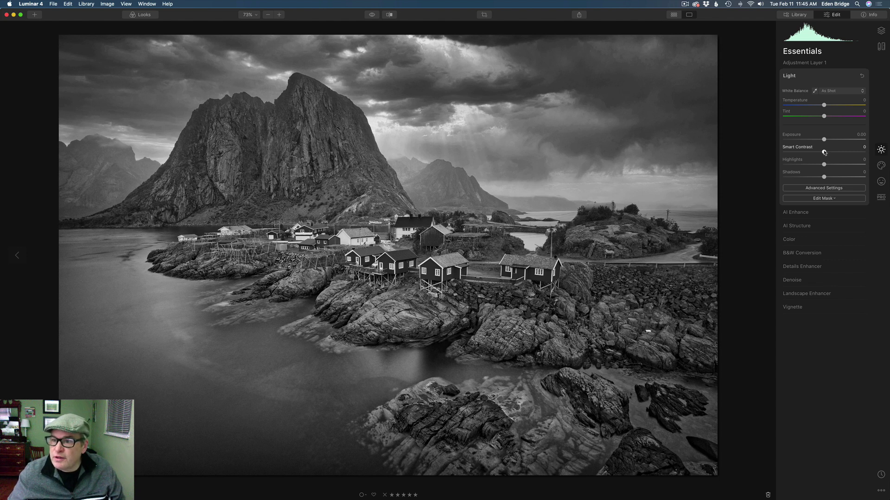
{"action": "left_click_drag", "start_coordinate": [824, 153], "coordinate": [852, 152]}
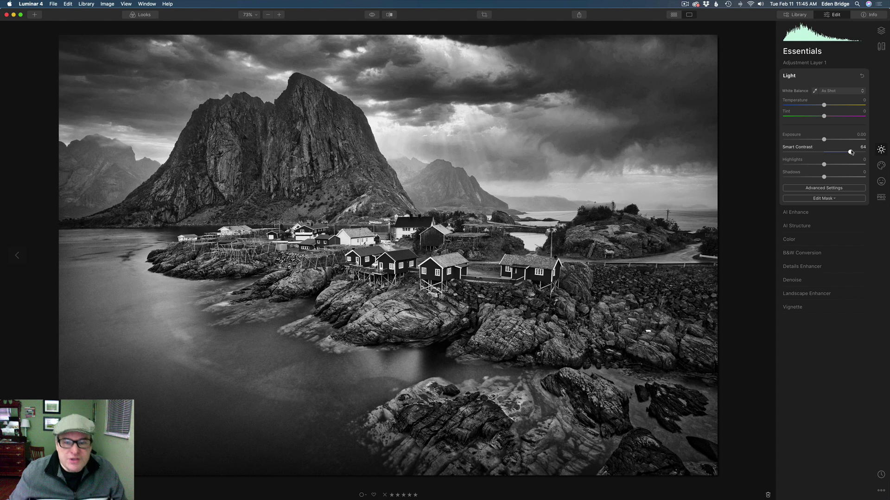
Step: Toggle the visibility of Adjustment Layer 1 to compare the image with and without its contrast, leaving it visible
{"action": "left_click", "coordinate": [881, 32]}
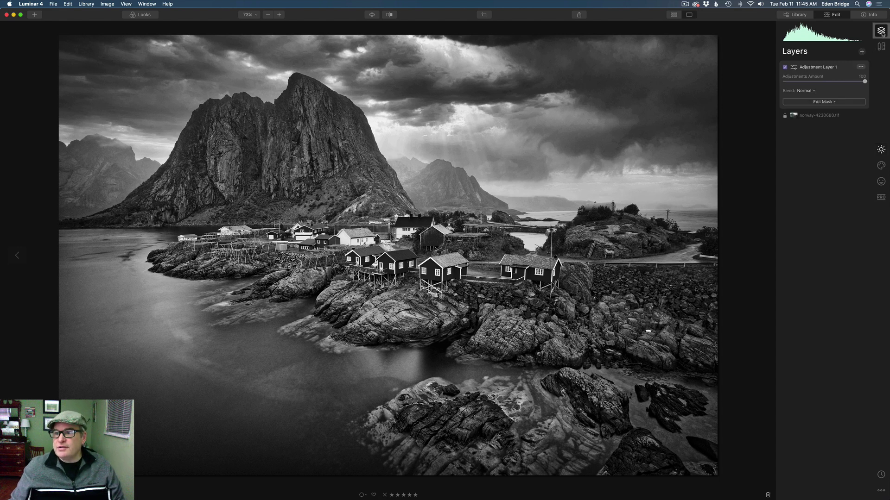
{"action": "left_click", "coordinate": [785, 68]}
{"action": "left_click", "coordinate": [785, 68]}
{"action": "left_click", "coordinate": [786, 67]}
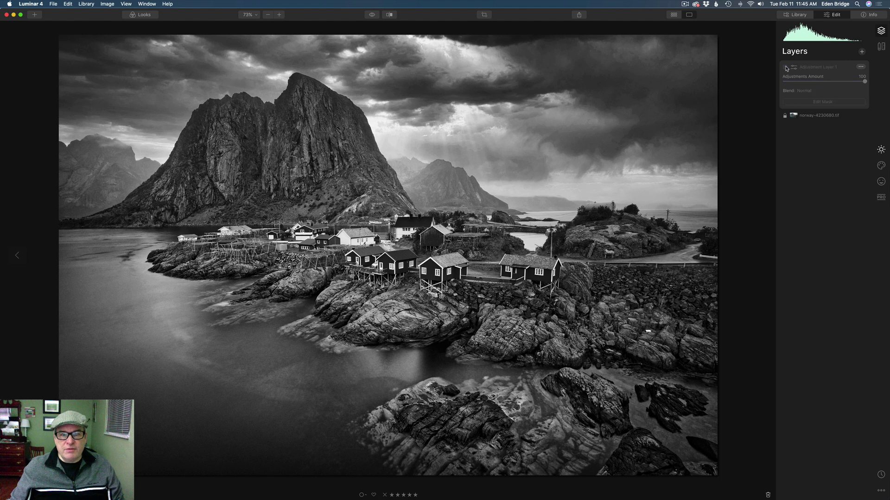
{"action": "left_click", "coordinate": [785, 68]}
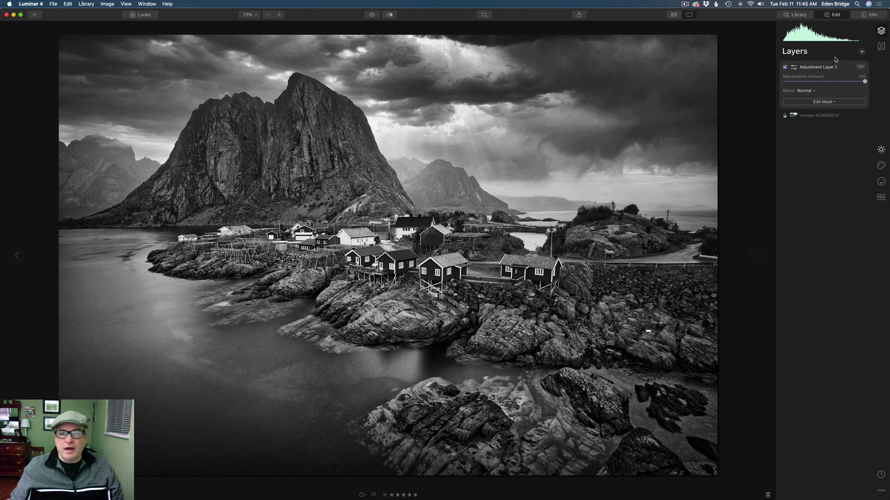
Step: Compare the image with Adjustment Layer 1 off and on, and set the layer's Highlights to -14 and Shadows to 35
{"action": "left_click", "coordinate": [784, 68]}
{"action": "left_click", "coordinate": [784, 68]}
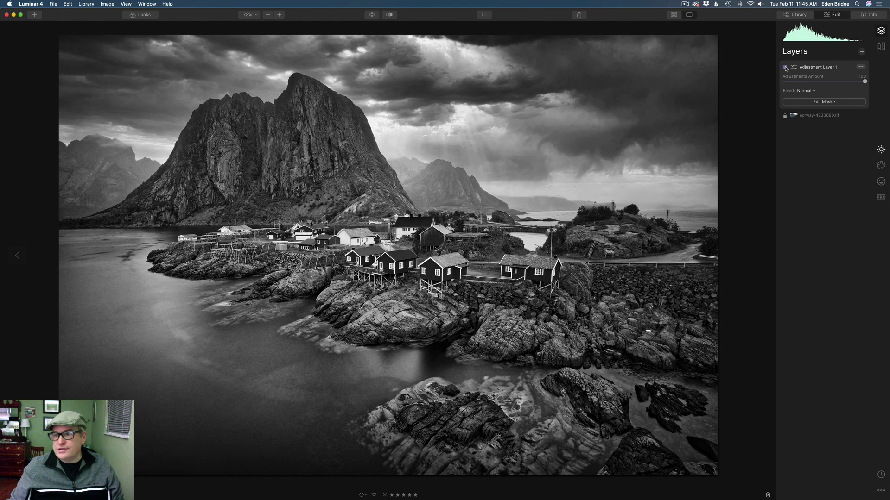
{"action": "left_click", "coordinate": [881, 150]}
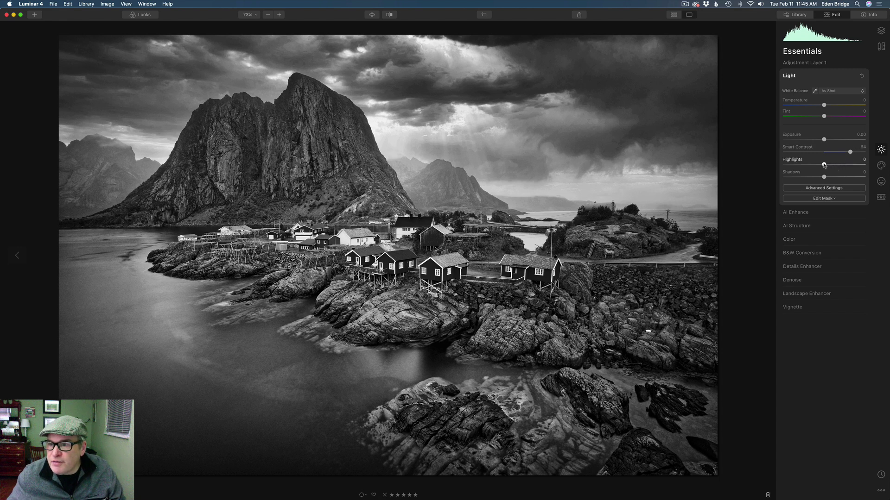
{"action": "left_click_drag", "start_coordinate": [825, 164], "coordinate": [818, 164]}
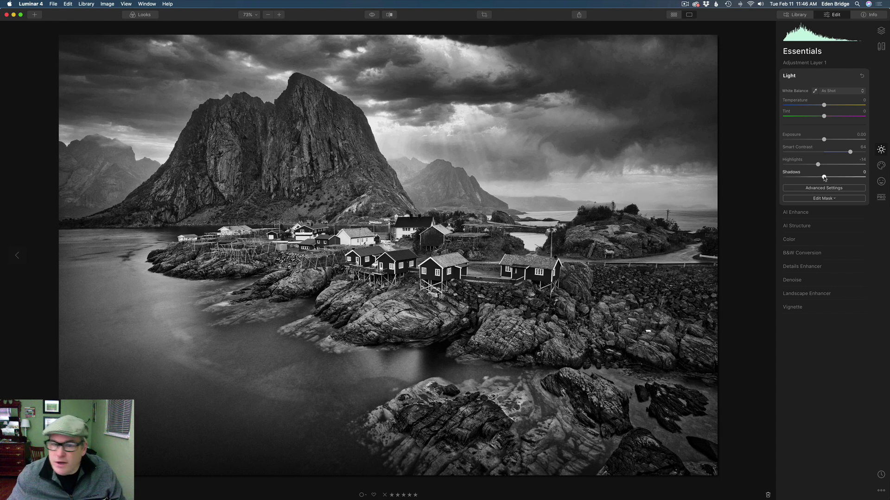
{"action": "left_click_drag", "start_coordinate": [823, 178], "coordinate": [838, 179]}
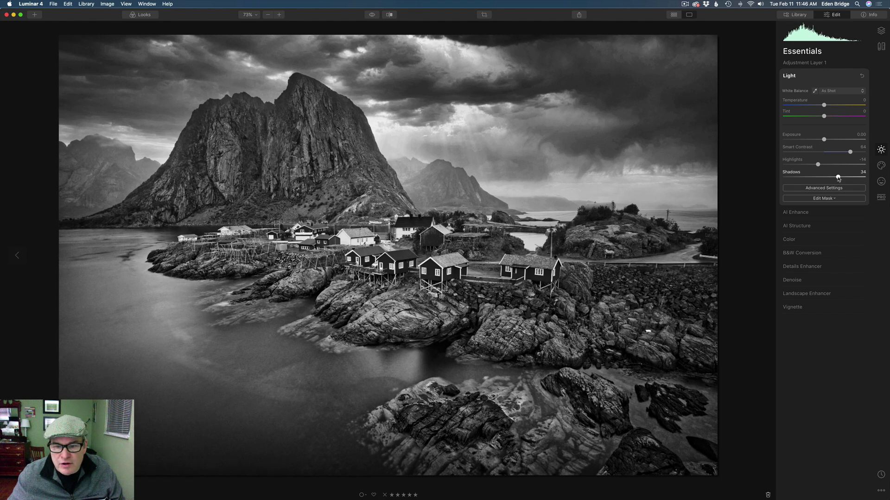
{"action": "left_click_drag", "start_coordinate": [838, 179], "coordinate": [839, 179]}
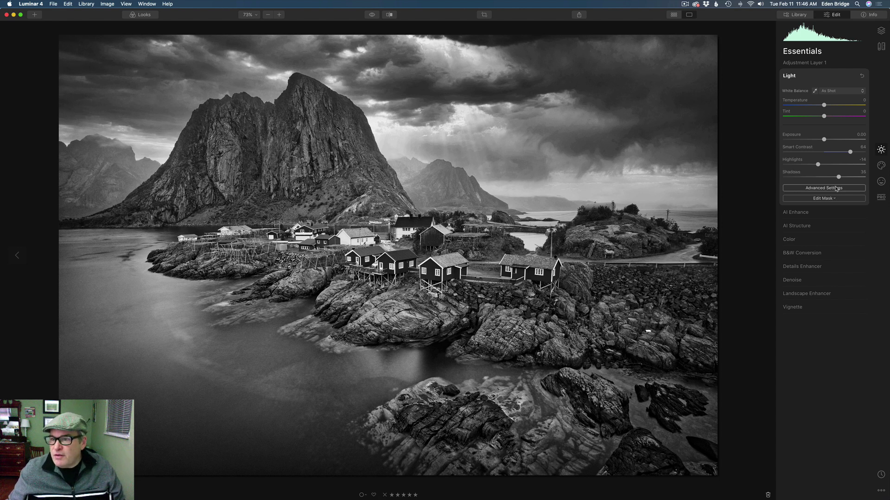
Step: Show the advanced Light settings of Adjustment Layer 1, set Blacks to -11 and raise Shadows to 47
{"action": "left_click", "coordinate": [839, 188]}
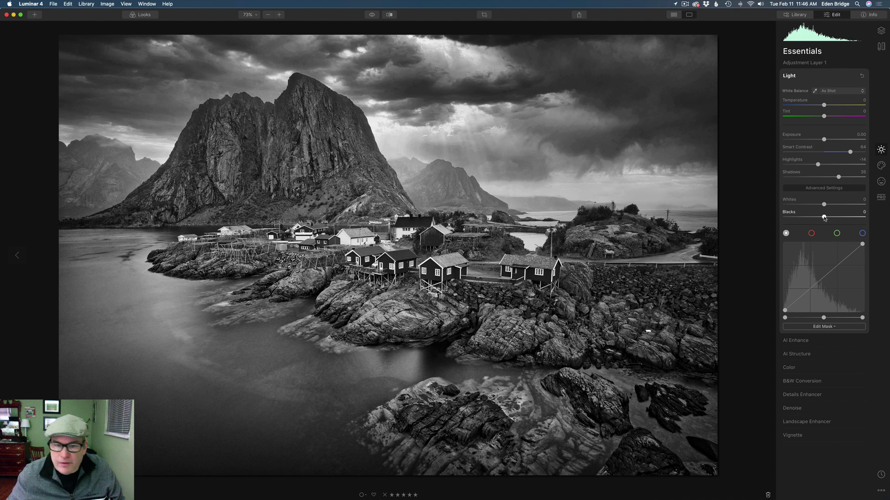
{"action": "left_click_drag", "start_coordinate": [824, 219], "coordinate": [818, 218]}
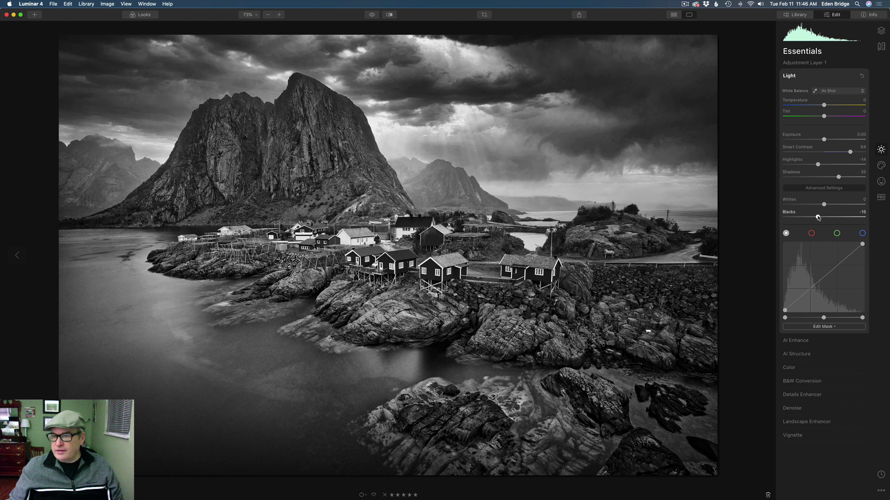
{"action": "left_click_drag", "start_coordinate": [818, 218], "coordinate": [818, 218]}
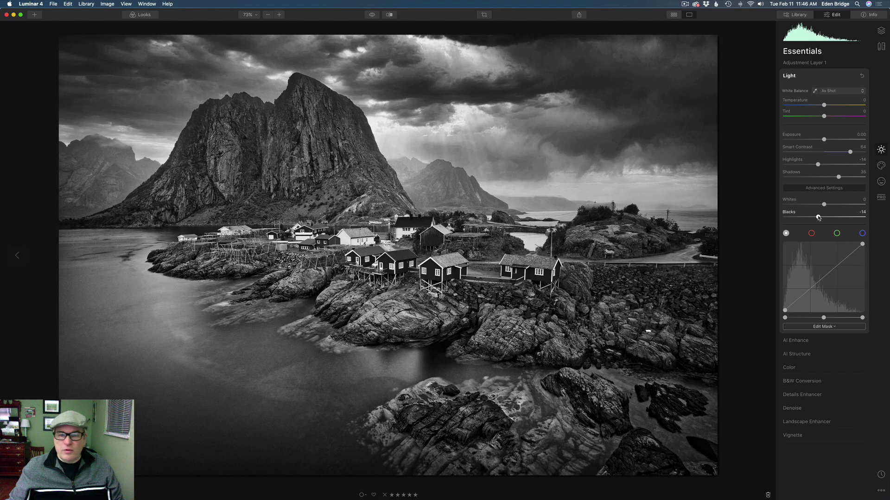
{"action": "left_click_drag", "start_coordinate": [818, 217], "coordinate": [819, 218]}
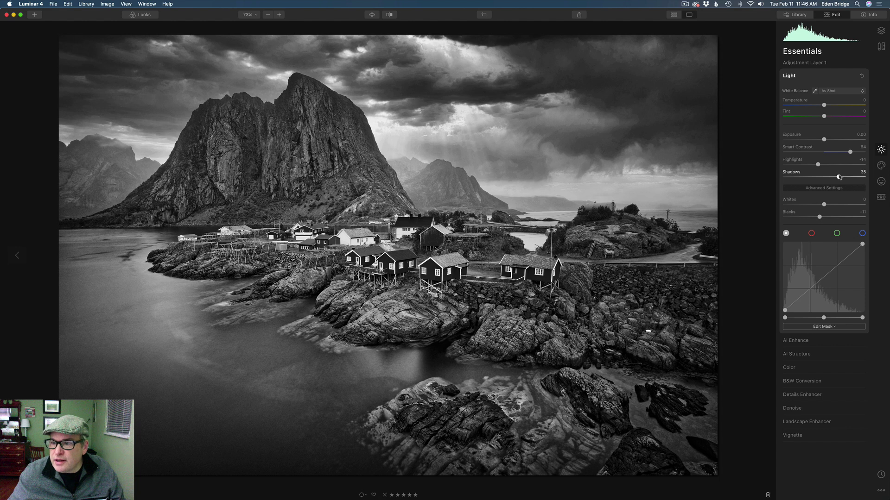
{"action": "left_click_drag", "start_coordinate": [838, 178], "coordinate": [844, 177]}
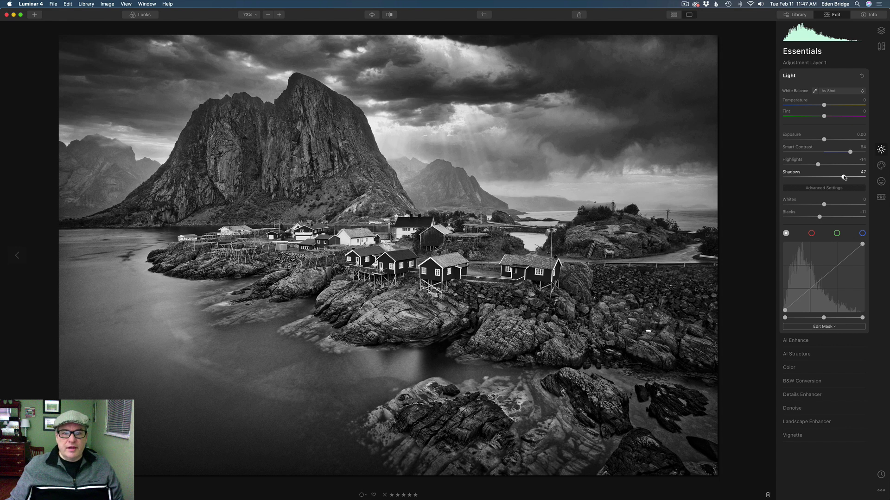
Step: Toggle Adjustment Layer 1 off and on to compare the image with and without its Light adjustments
{"action": "left_click", "coordinate": [881, 31]}
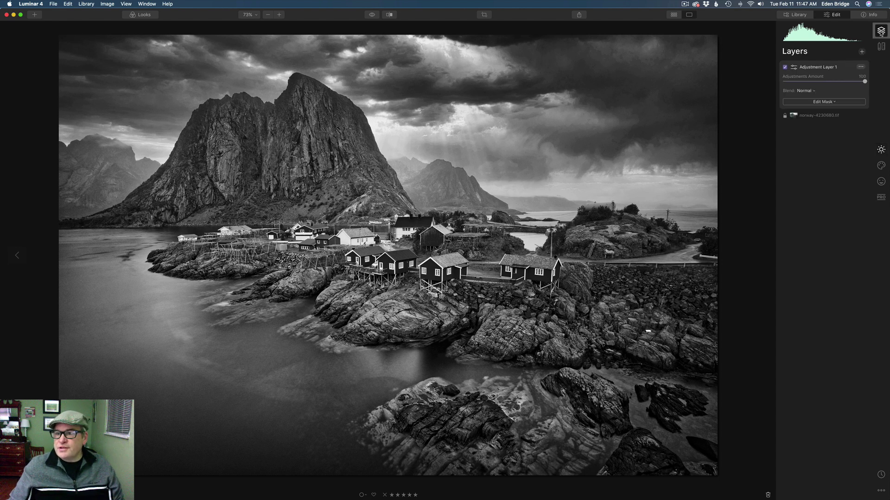
{"action": "left_click", "coordinate": [785, 69]}
{"action": "left_click", "coordinate": [785, 68]}
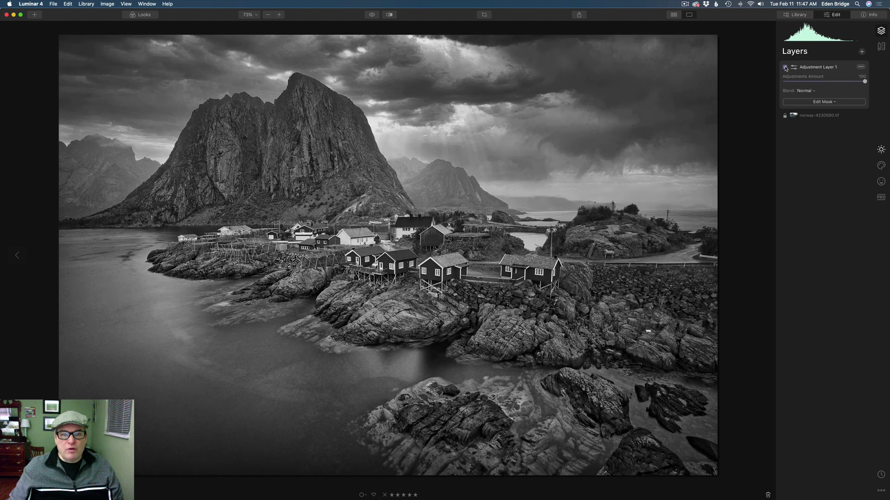
{"action": "left_click", "coordinate": [785, 68]}
{"action": "left_click", "coordinate": [785, 68]}
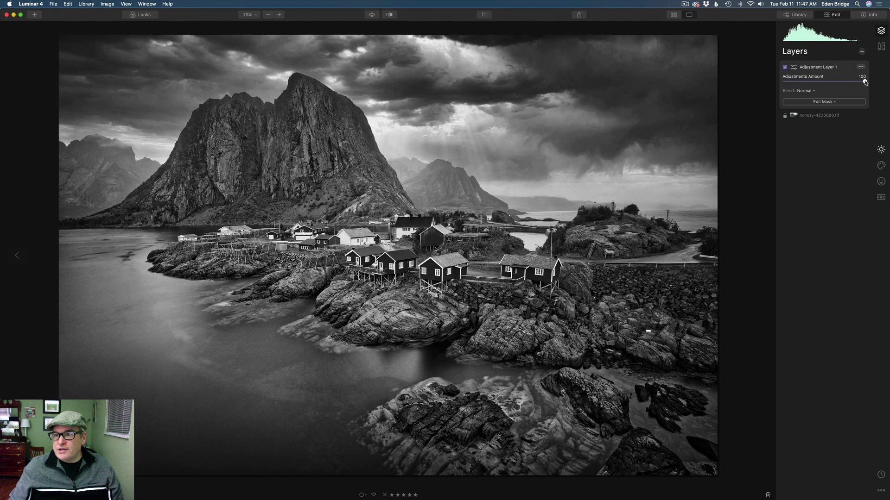
Step: Lower the Adjustments Amount of Adjustment Layer 1 to 84 and compare the edit with the original colour photo
{"action": "left_click_drag", "start_coordinate": [864, 82], "coordinate": [842, 82]}
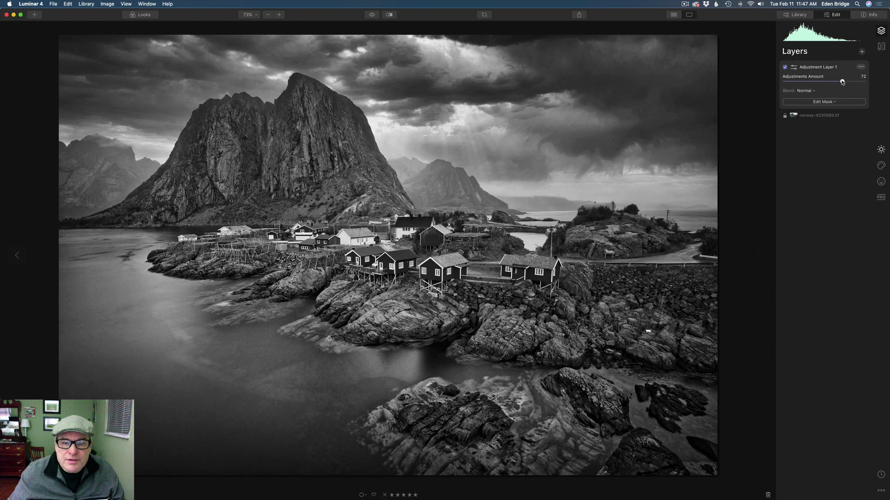
{"action": "left_click_drag", "start_coordinate": [842, 81], "coordinate": [852, 82]}
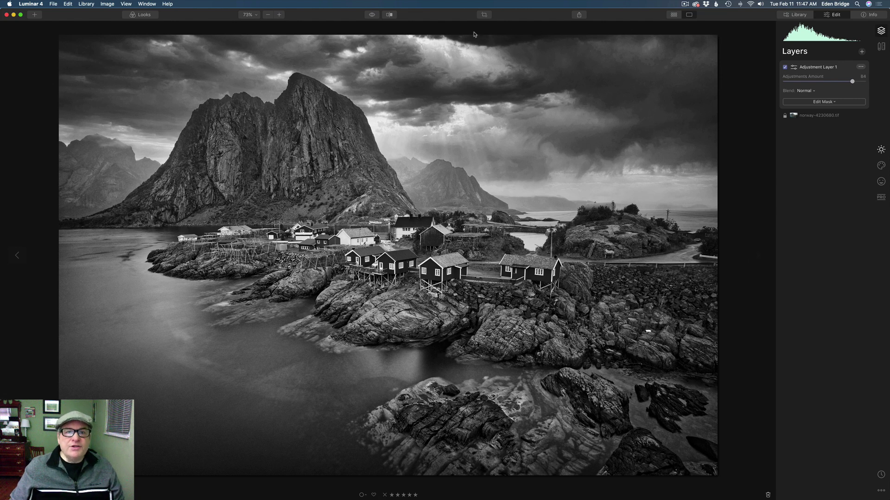
{"action": "left_click", "coordinate": [373, 15]}
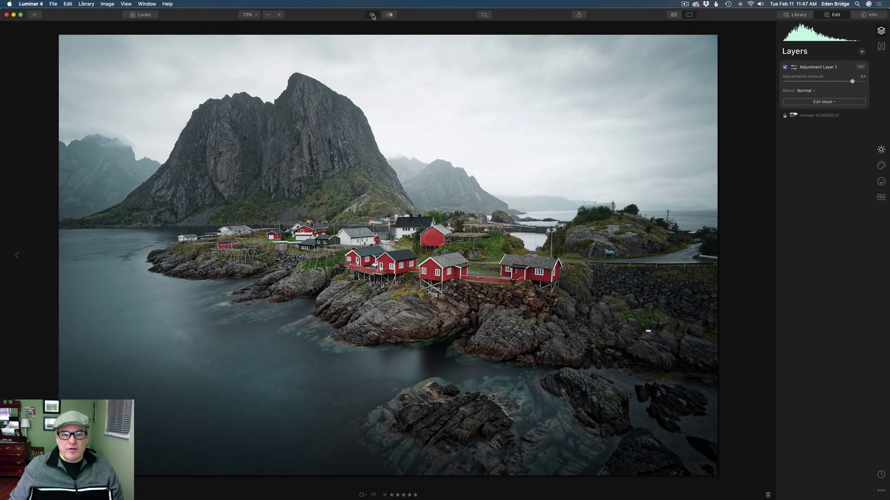
{"action": "left_click", "coordinate": [373, 15]}
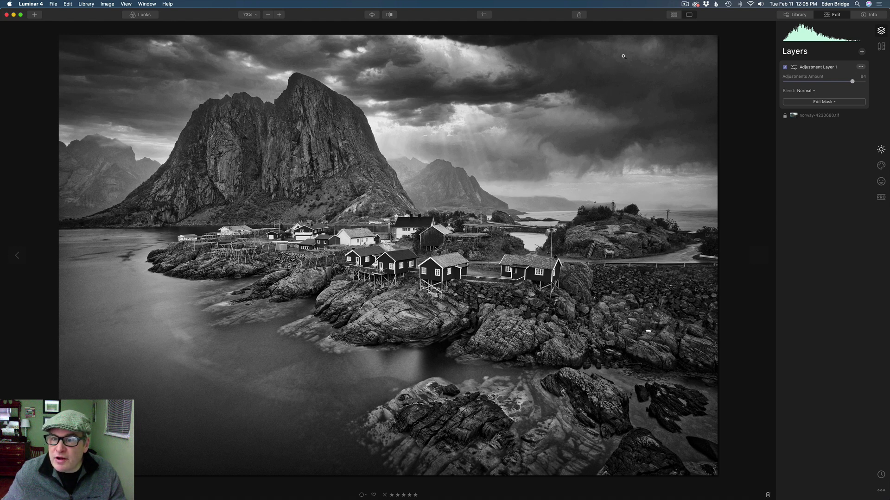
Step: Switch Adjustment Layer 1 off and on twice to examine how it affects the dark clouds, leaving it visible
{"action": "left_click", "coordinate": [785, 68]}
{"action": "left_click", "coordinate": [785, 67]}
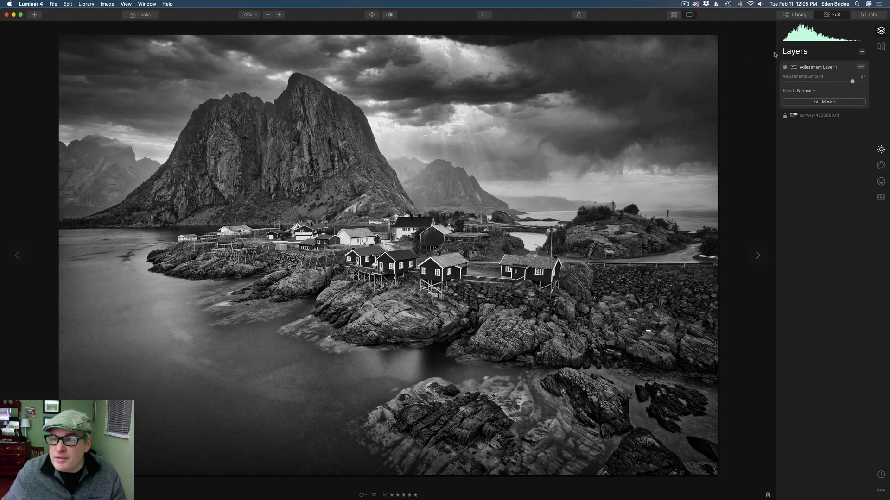
{"action": "left_click", "coordinate": [784, 68]}
{"action": "left_click", "coordinate": [785, 67]}
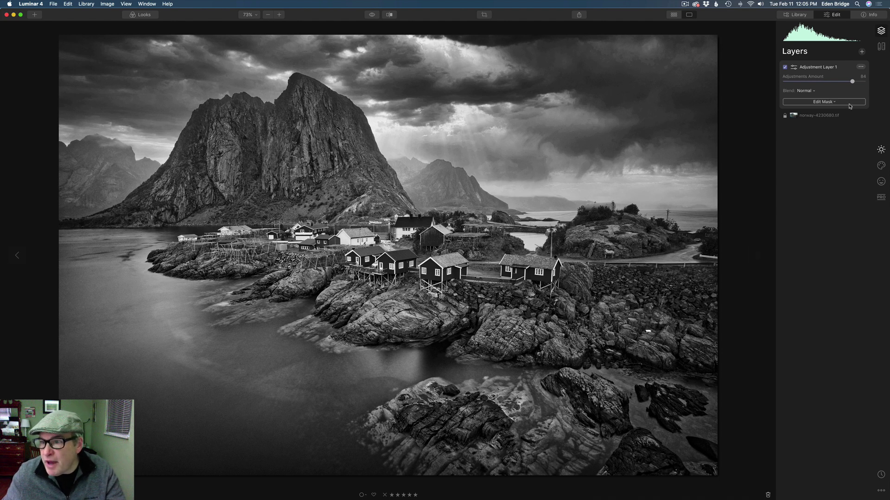
Step: With Adjustment Layer 1 hidden, set the B&W Conversion's Blue luminance to 0 on the norway-4230680.tif layer, and show Adjustment Layer 1 again
{"action": "left_click", "coordinate": [827, 116]}
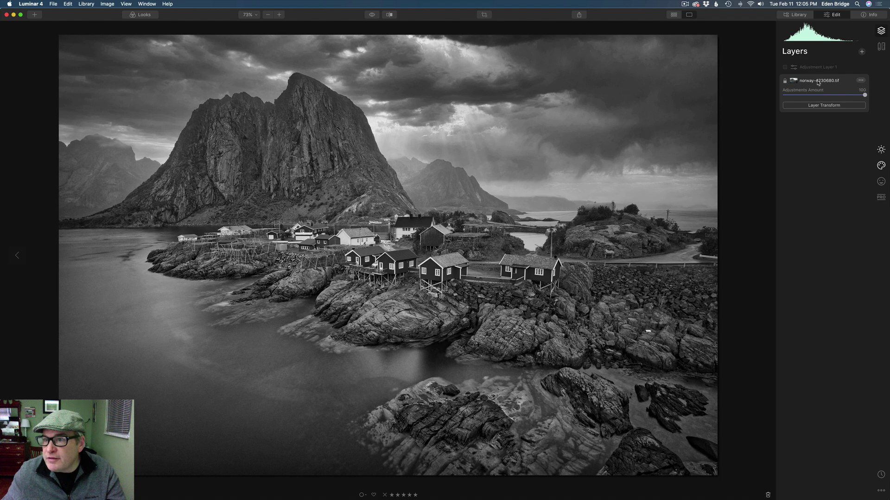
{"action": "left_click", "coordinate": [882, 150]}
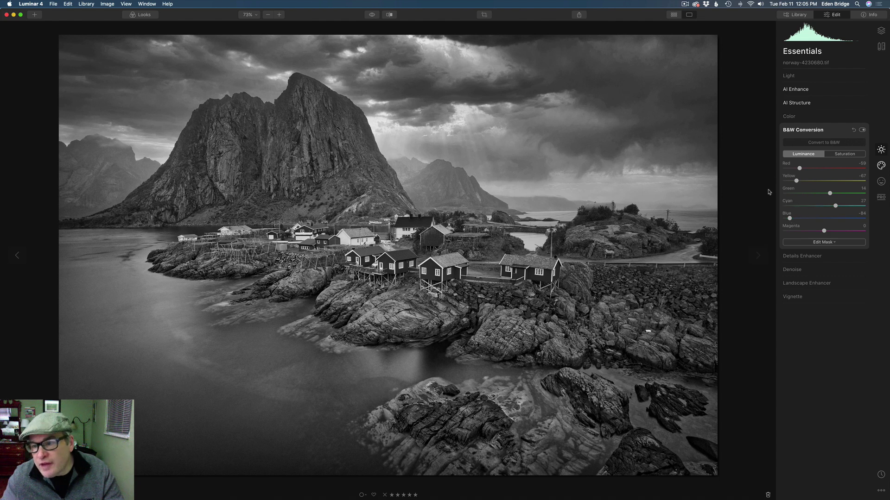
{"action": "left_click_drag", "start_coordinate": [790, 219], "coordinate": [825, 220]}
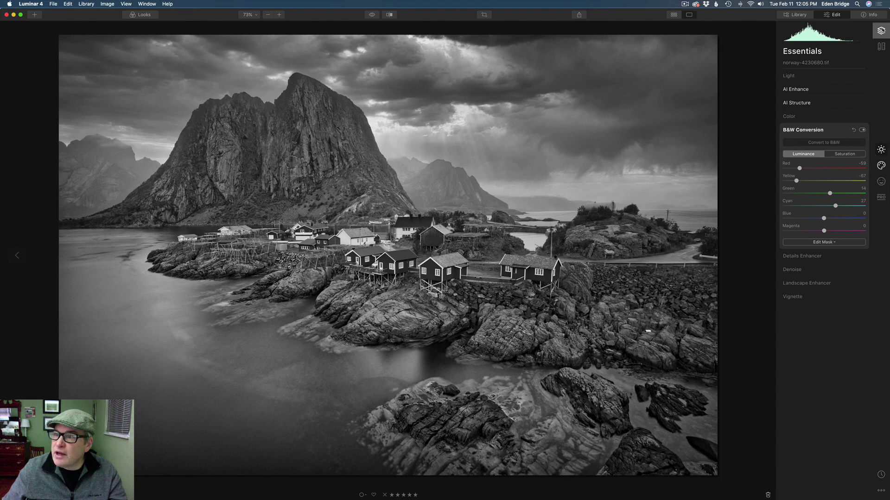
{"action": "left_click", "coordinate": [881, 31]}
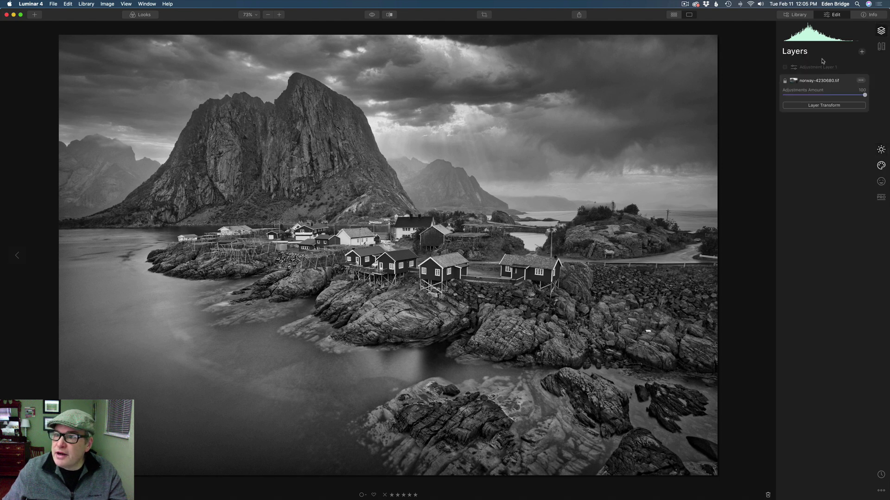
{"action": "left_click", "coordinate": [785, 67]}
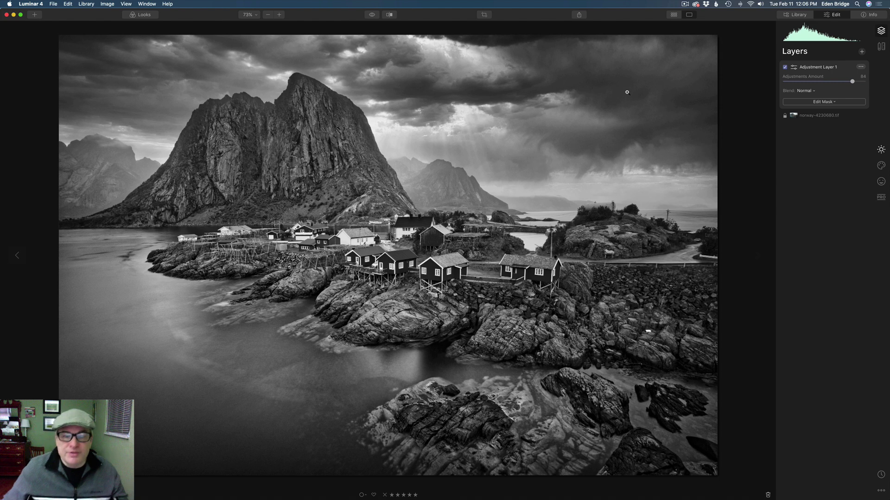
Step: Toggle the visibility of Adjustment Layer 1 to review its contrast over the changed black-and-white conversion, leaving it on
{"action": "left_click", "coordinate": [784, 69]}
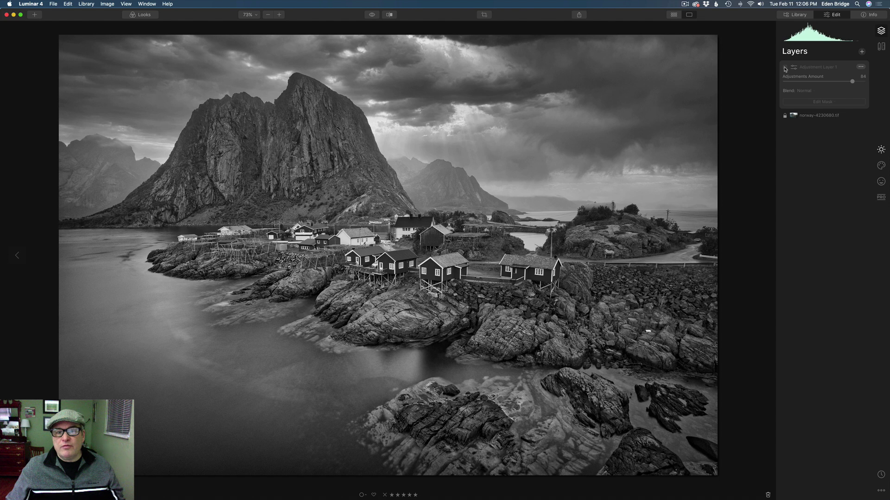
{"action": "left_click", "coordinate": [785, 69]}
{"action": "left_click", "coordinate": [784, 68]}
{"action": "left_click", "coordinate": [784, 68]}
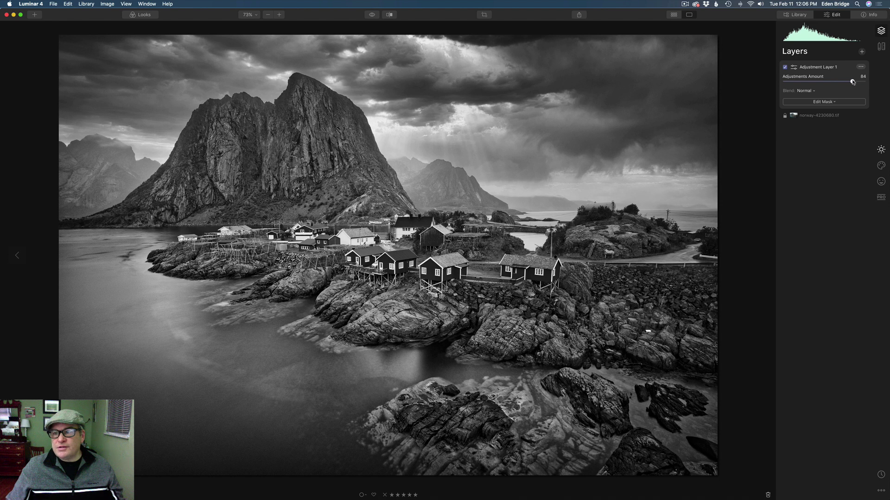
Step: Set the Adjustments Amount of Adjustment Layer 1 to 100 and check its effect with the layer off and on
{"action": "left_click_drag", "start_coordinate": [852, 82], "coordinate": [885, 84]}
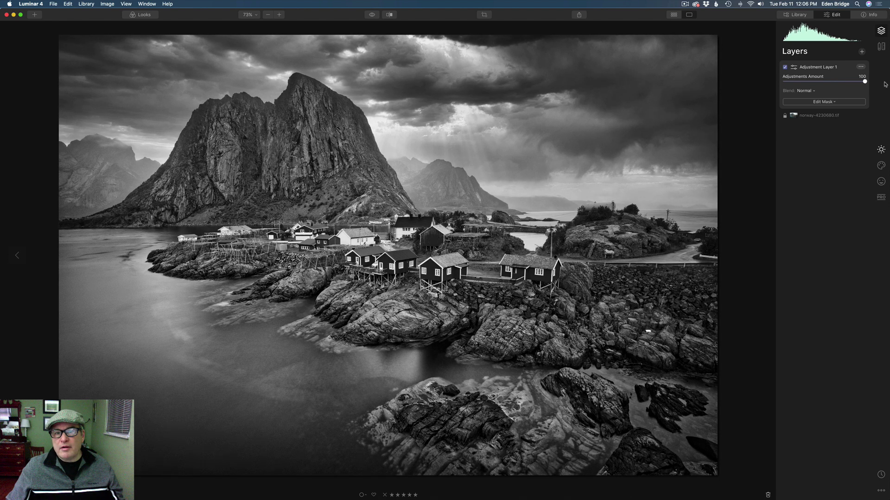
{"action": "left_click", "coordinate": [784, 67]}
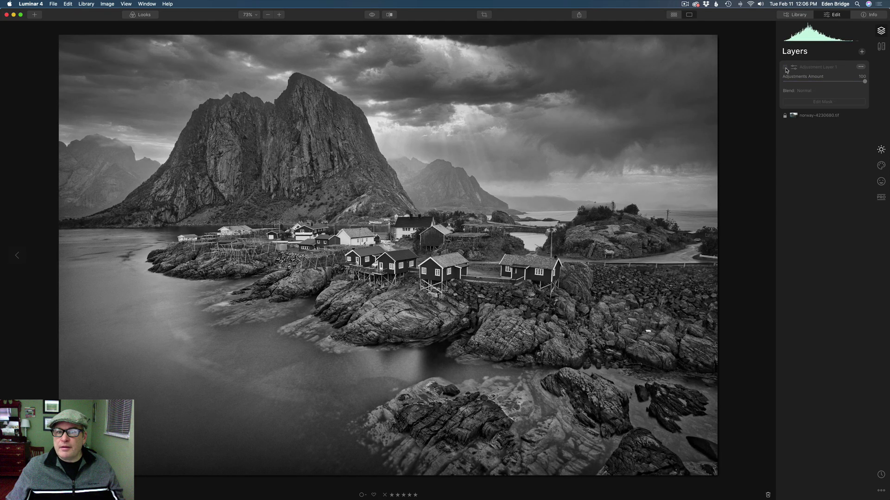
{"action": "left_click", "coordinate": [785, 67]}
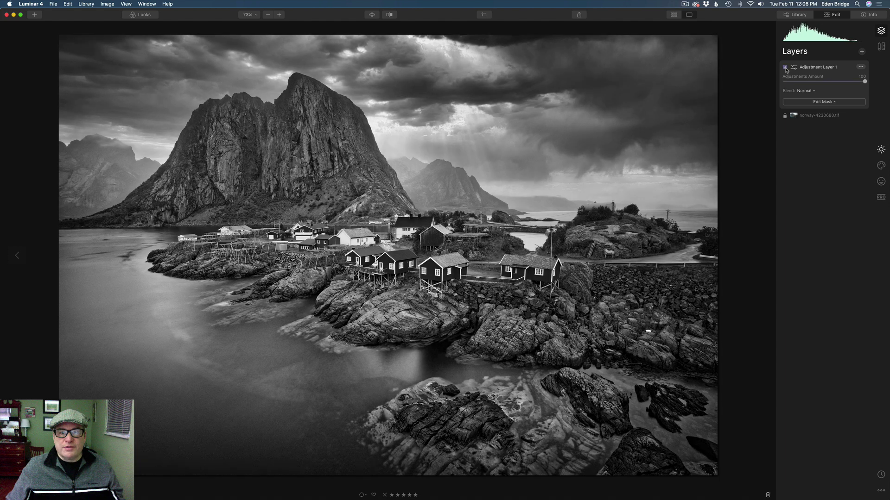
{"action": "left_click", "coordinate": [785, 67]}
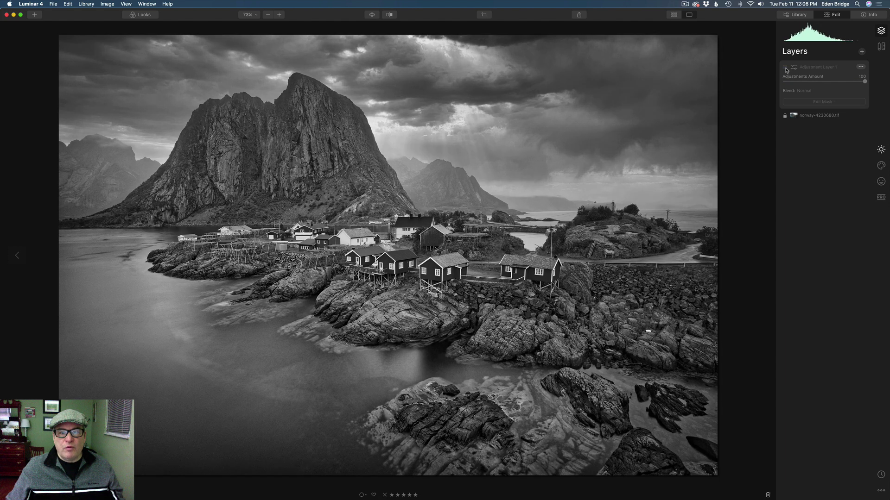
{"action": "left_click", "coordinate": [785, 67]}
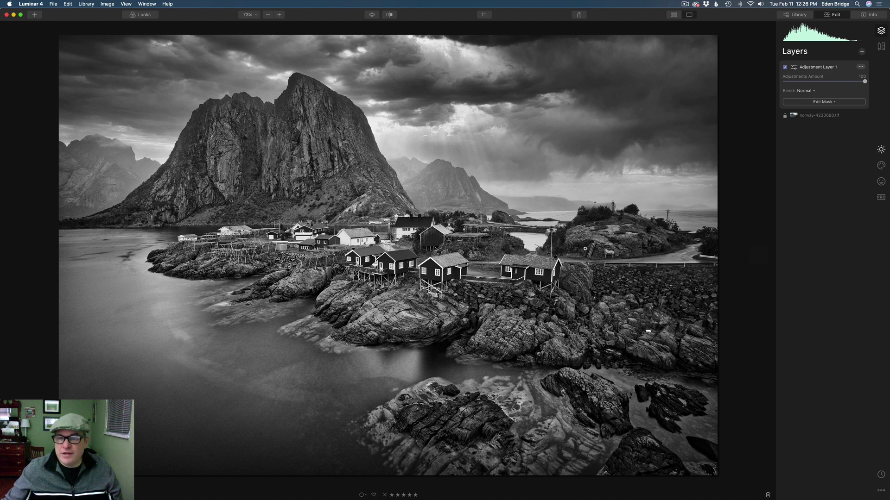
Step: Add a second adjustment layer and darken the image by pulling the midpoint of its Light tone curve slightly down
{"action": "left_click", "coordinate": [862, 52]}
{"action": "left_click", "coordinate": [837, 62]}
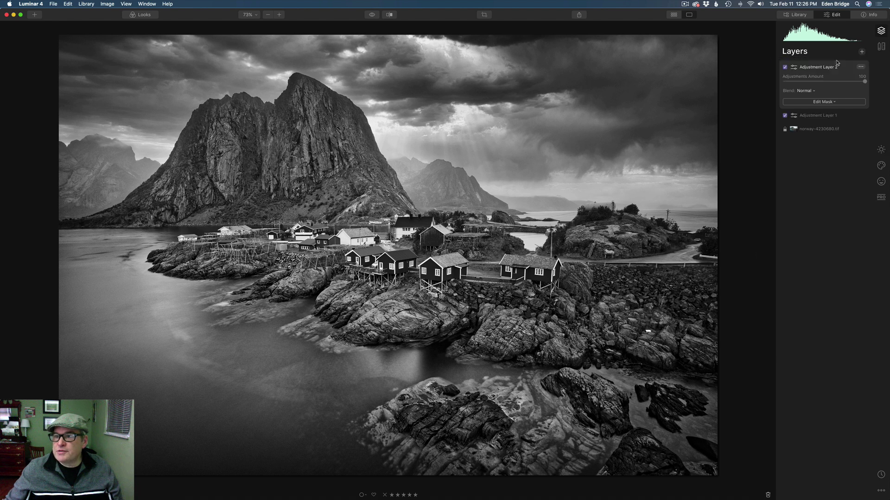
{"action": "left_click", "coordinate": [882, 151]}
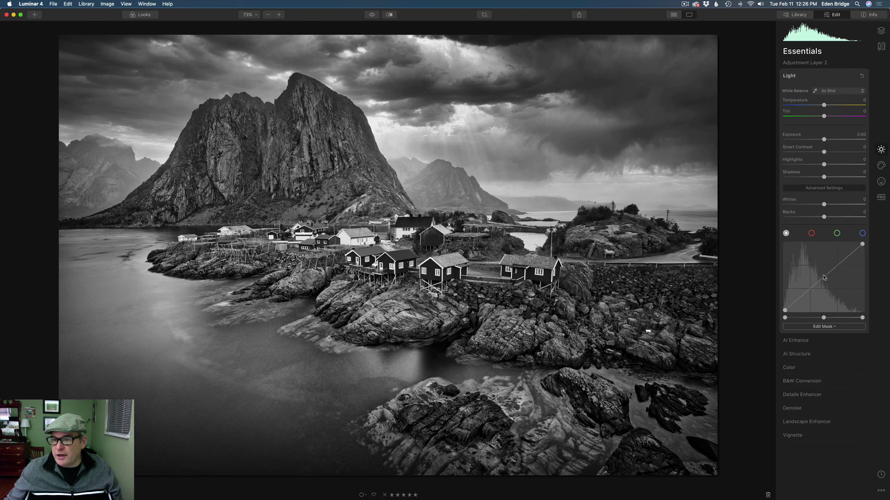
{"action": "left_click_drag", "start_coordinate": [825, 279], "coordinate": [828, 282]}
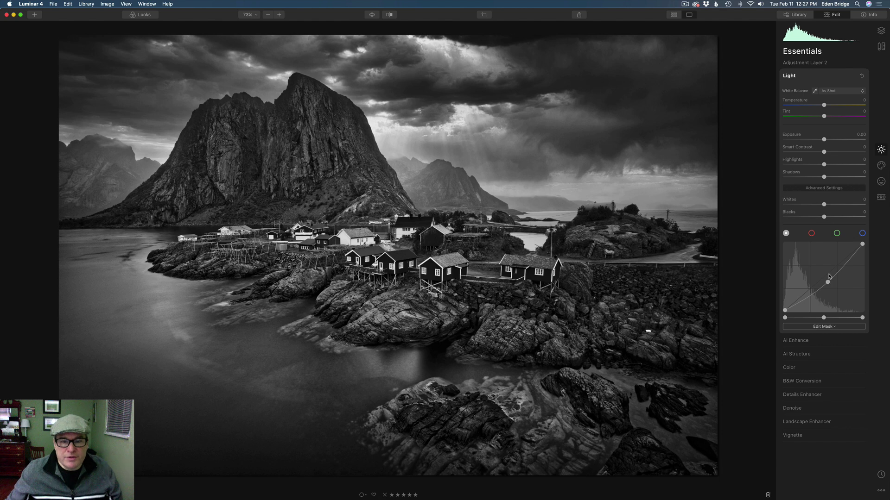
Step: Add a radial mask to the Light filter, centred above the village, and stretch it into a wide ellipse over the mountain and houses
{"action": "left_click", "coordinate": [829, 327]}
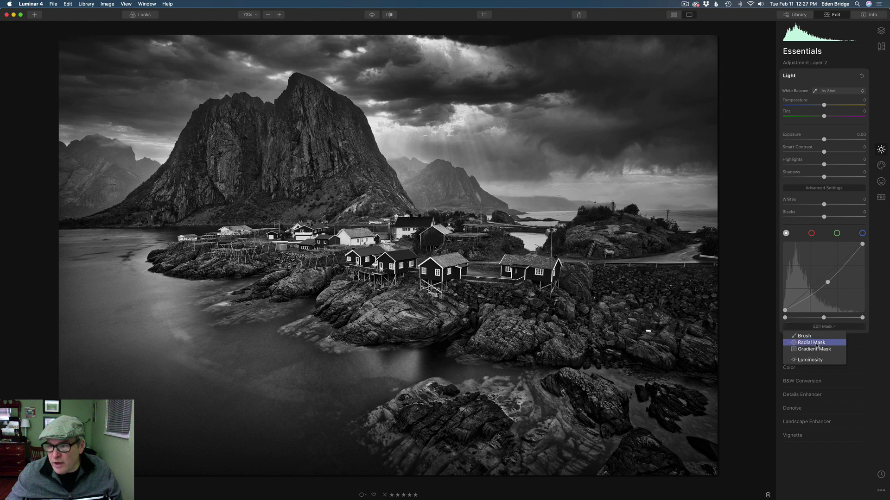
{"action": "left_click", "coordinate": [817, 342]}
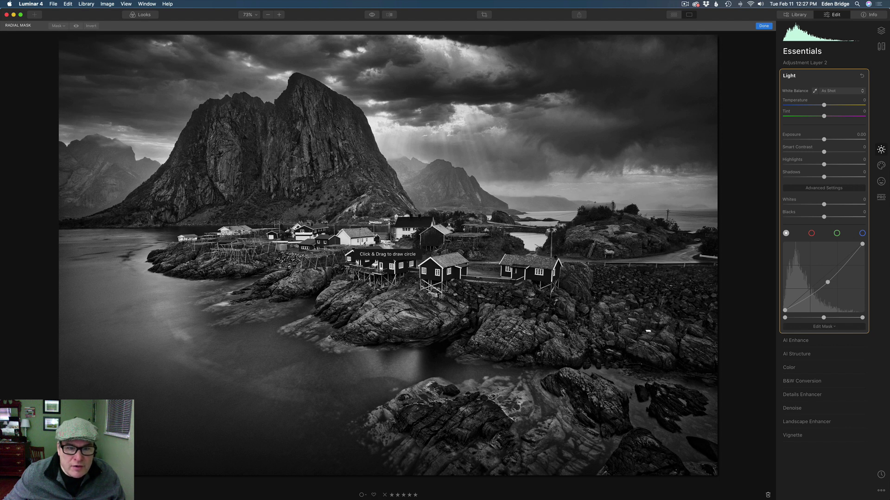
{"action": "left_click_drag", "start_coordinate": [357, 216], "coordinate": [428, 288]}
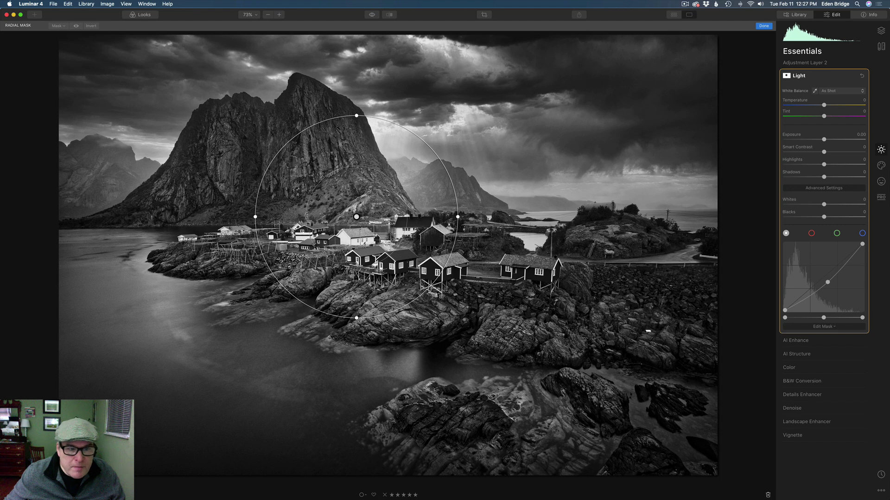
{"action": "left_click_drag", "start_coordinate": [458, 216], "coordinate": [612, 216]}
{"action": "left_click_drag", "start_coordinate": [356, 318], "coordinate": [357, 346]}
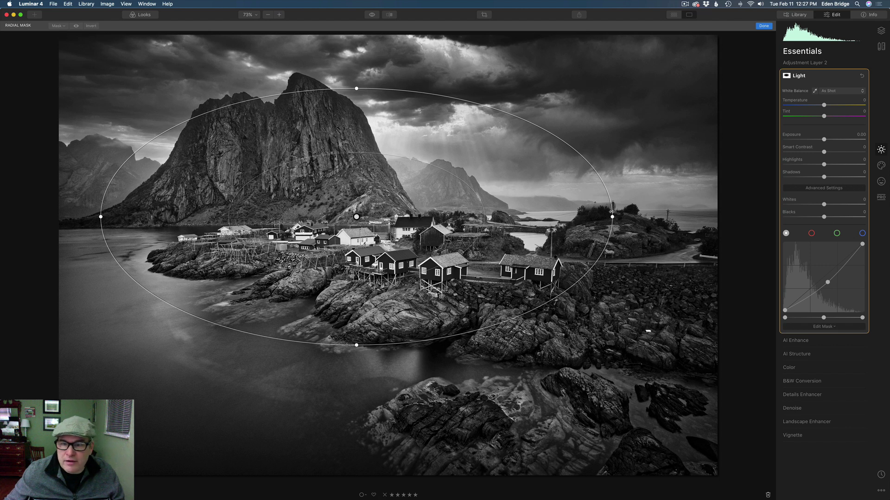
Step: Rotate the radial mask clockwise to follow the mountain-to-shore diagonal, enlarge it slightly both ways, and shift it slightly down towards the village
{"action": "left_click_drag", "start_coordinate": [627, 216], "coordinate": [633, 327]}
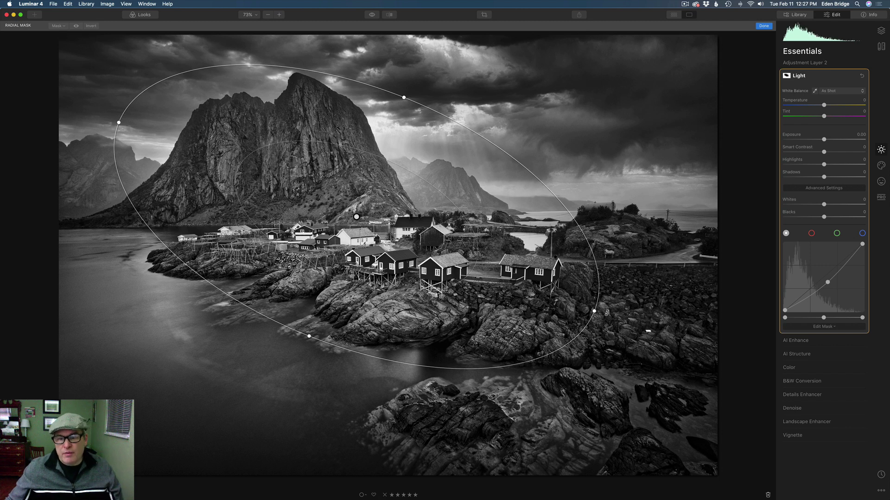
{"action": "left_click_drag", "start_coordinate": [594, 311], "coordinate": [614, 319]}
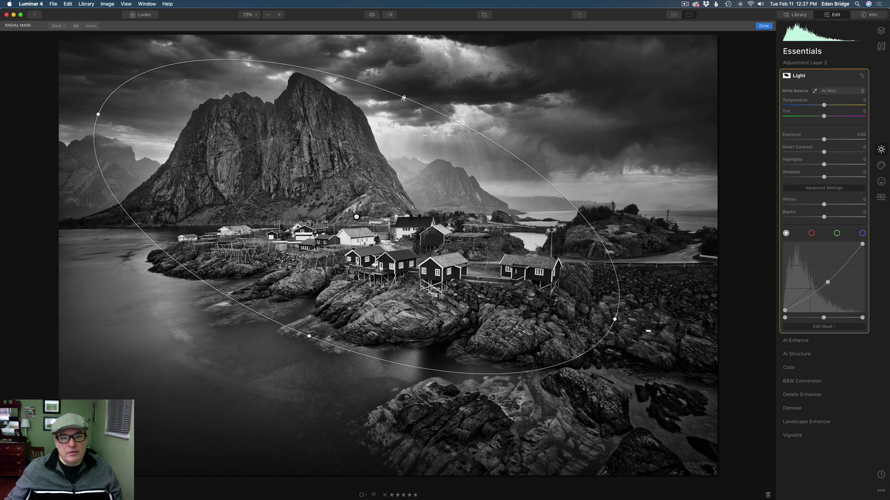
{"action": "left_click_drag", "start_coordinate": [403, 98], "coordinate": [409, 83]}
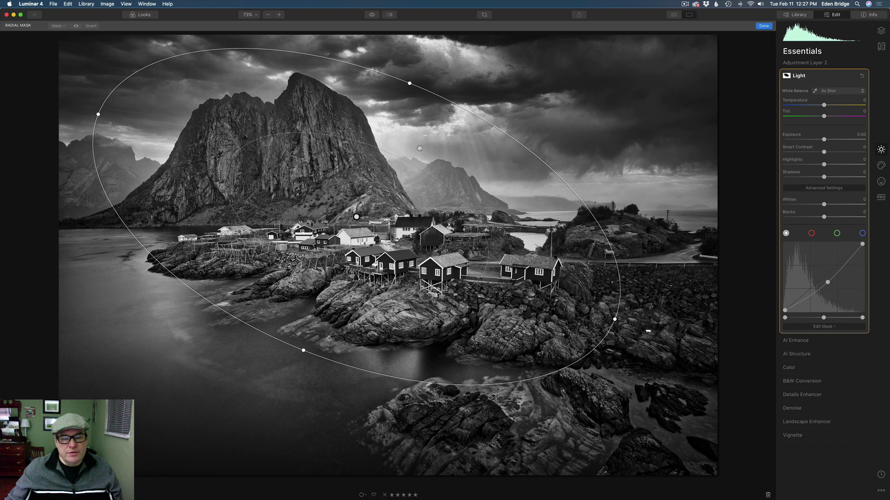
{"action": "left_click_drag", "start_coordinate": [356, 216], "coordinate": [364, 230]}
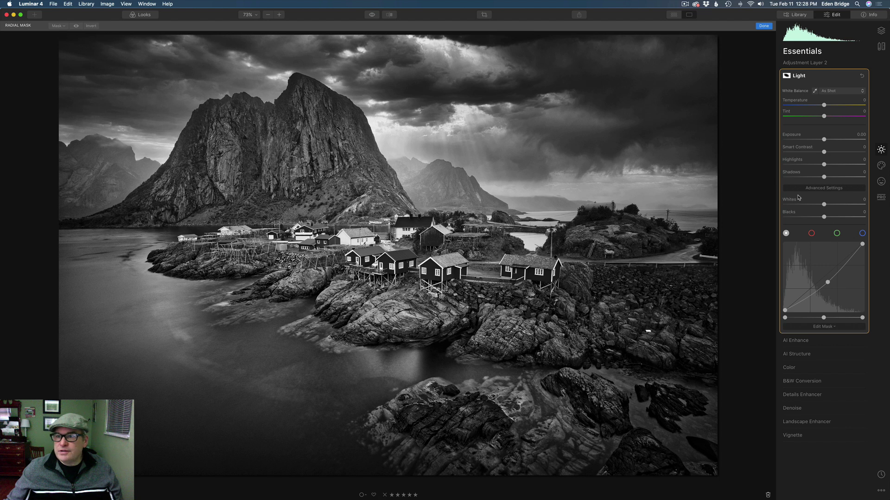
Step: Toggle the visibility of Adjustment Layer 2 to review the masked darkening, leaving the layer on
{"action": "left_click", "coordinate": [882, 32]}
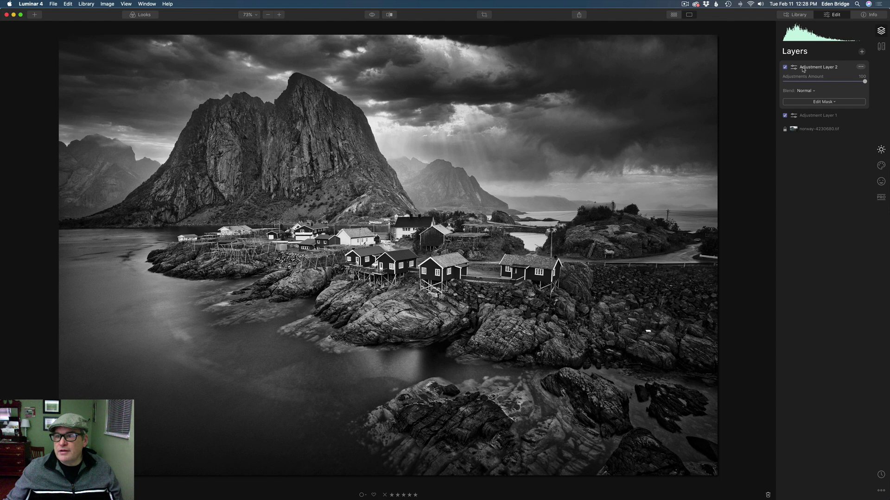
{"action": "left_click", "coordinate": [784, 67]}
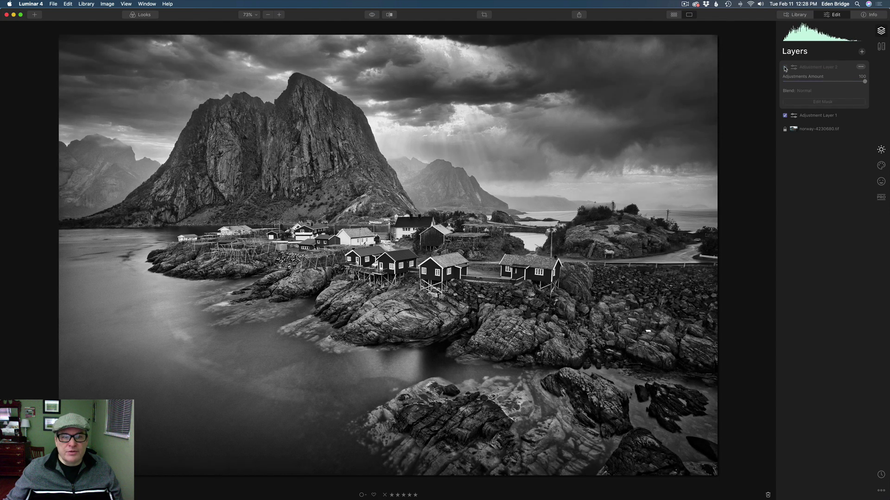
{"action": "left_click", "coordinate": [785, 68]}
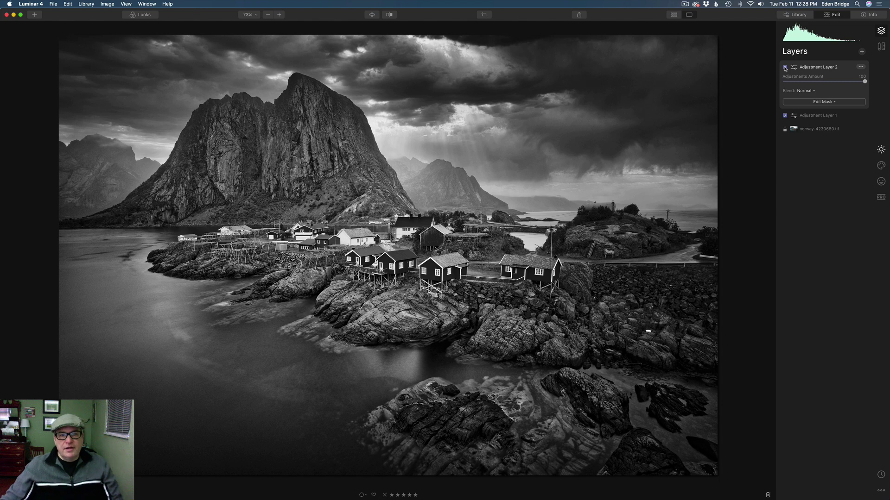
{"action": "left_click", "coordinate": [785, 68]}
{"action": "left_click", "coordinate": [784, 68]}
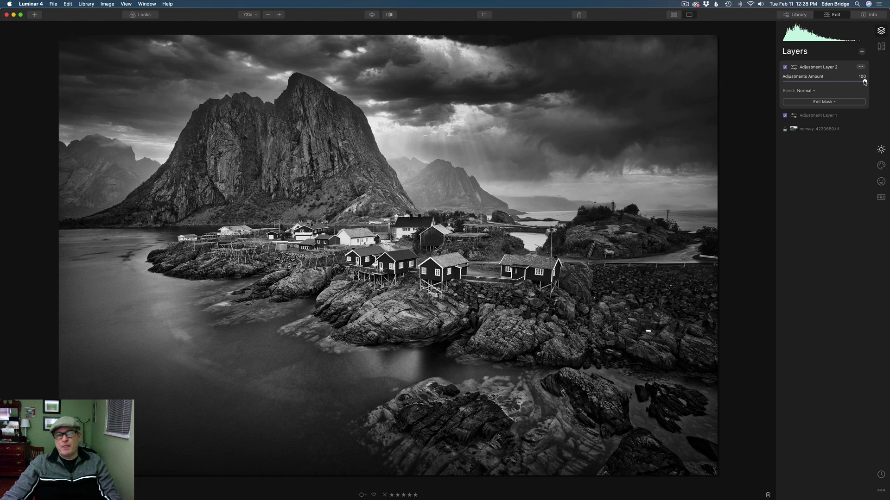
Step: Set the Adjustments Amount of Adjustment Layer 2 to 62 and compare the photo with the layer off and on
{"action": "left_click_drag", "start_coordinate": [864, 82], "coordinate": [834, 82]}
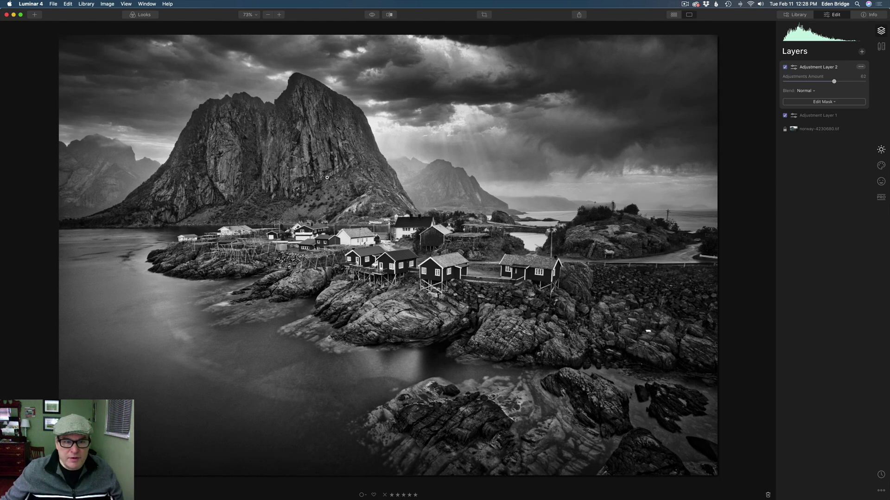
{"action": "left_click", "coordinate": [785, 68]}
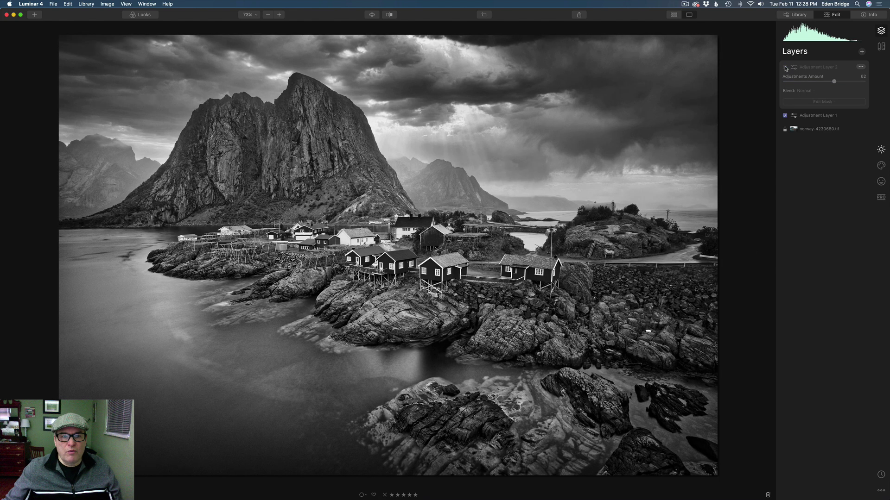
{"action": "left_click", "coordinate": [784, 68]}
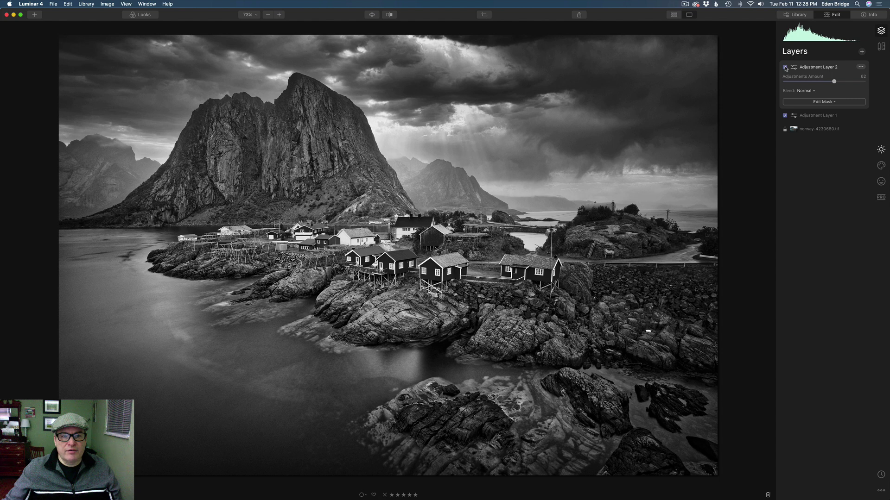
{"action": "left_click", "coordinate": [785, 68]}
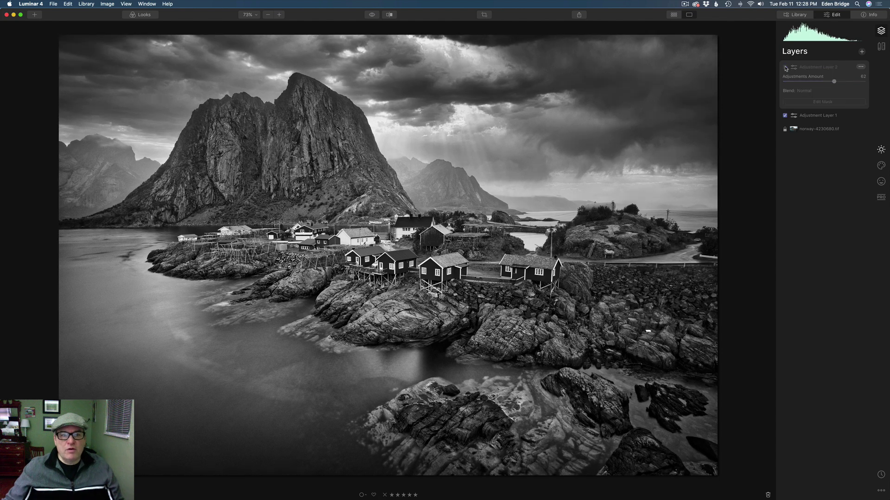
{"action": "left_click", "coordinate": [785, 68]}
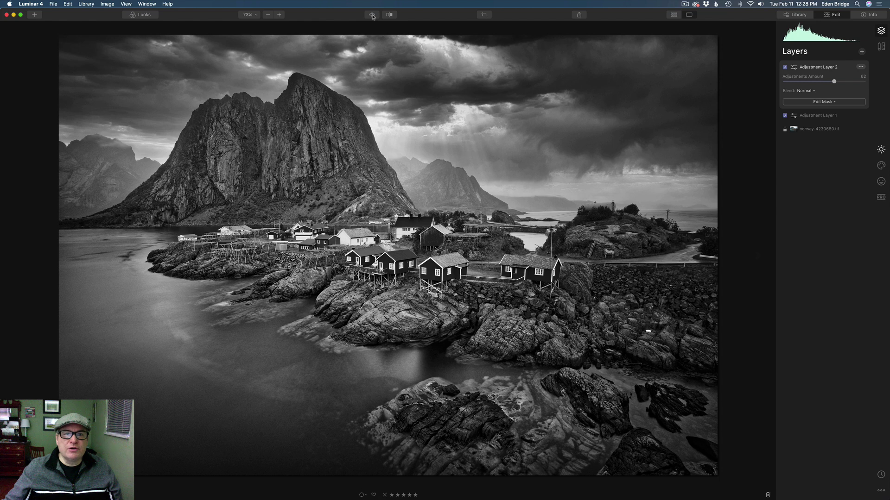
Step: Compare the finished black-and-white edit with the original colour photo, returning to the edited version
{"action": "left_click", "coordinate": [372, 15]}
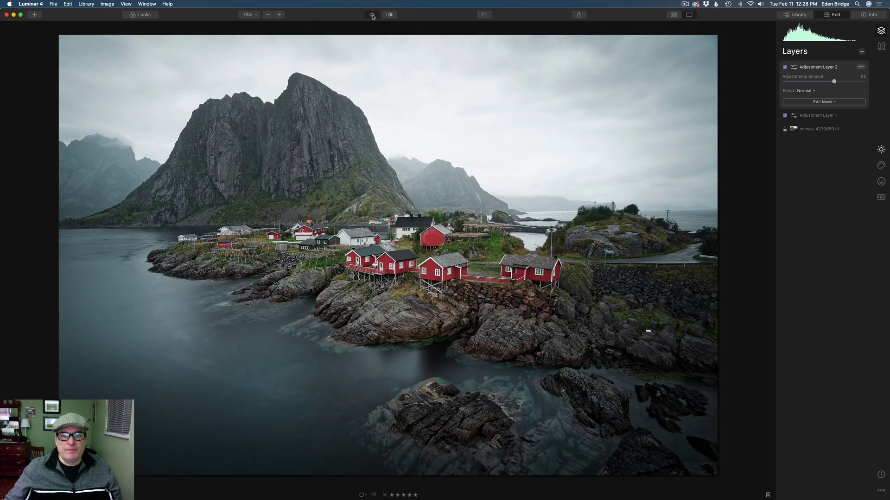
{"action": "left_click", "coordinate": [372, 15]}
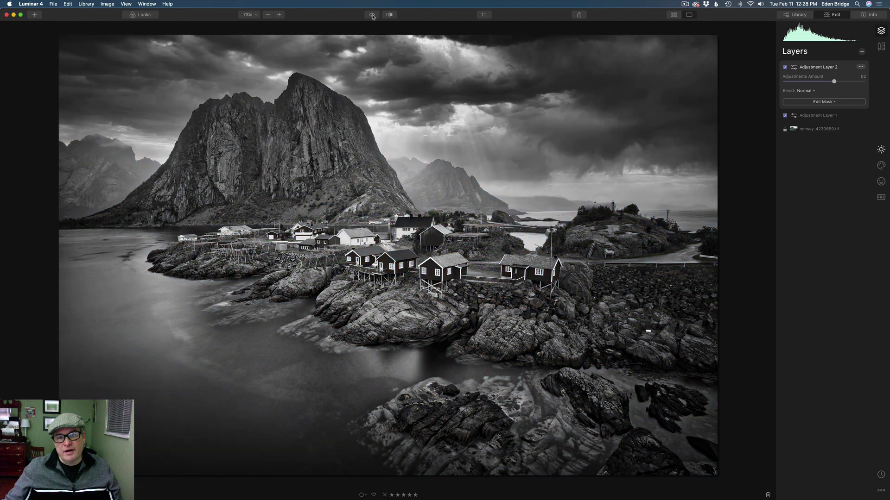